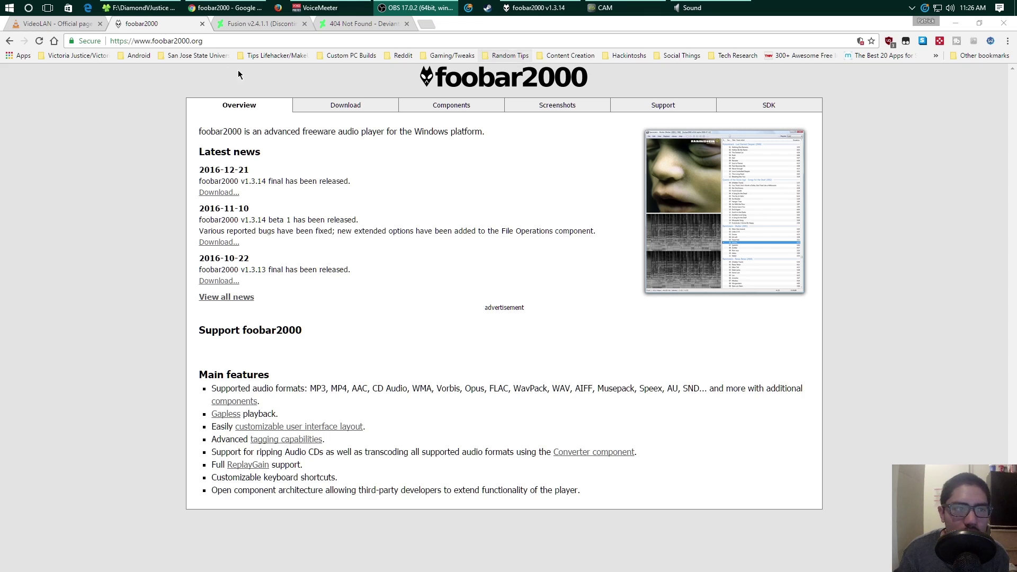
- Move through the VideoLAN and foobar2000 tabs to the archived Fusion v2.4.1.1 theme page
{"action": "left_click", "coordinate": [59, 26]}
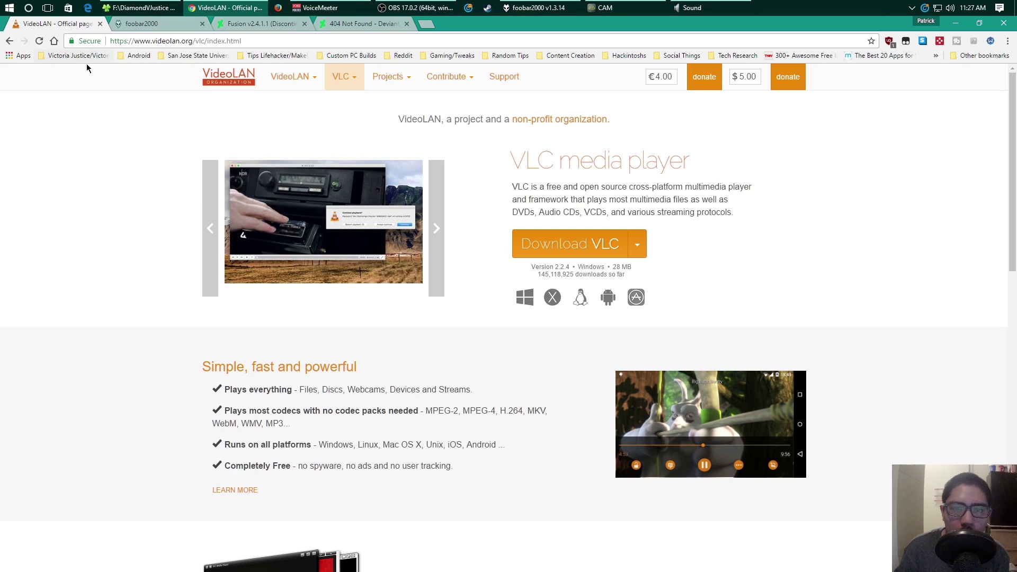
{"action": "left_click", "coordinate": [150, 26]}
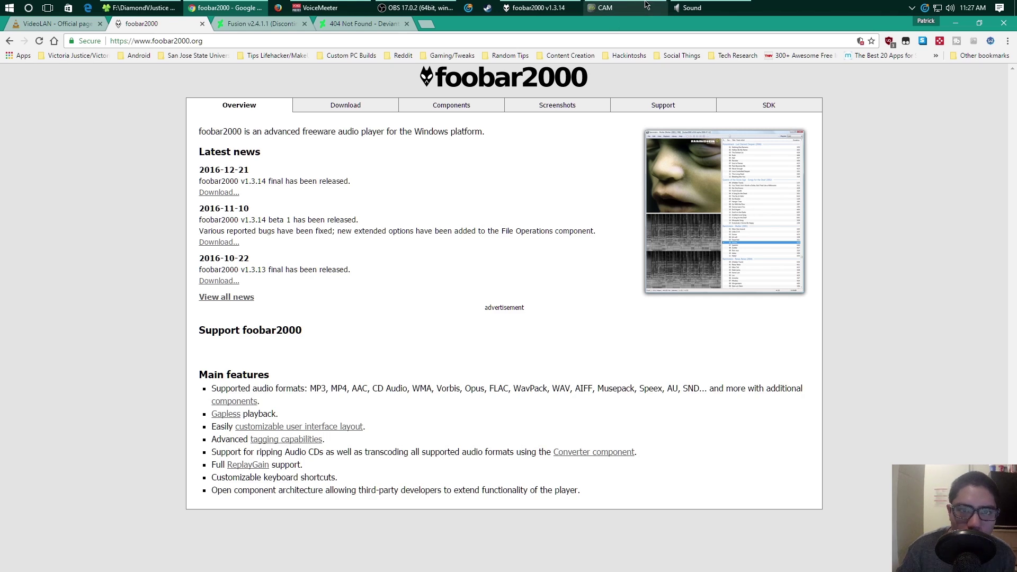
{"action": "mouse_move", "coordinate": [548, 11]}
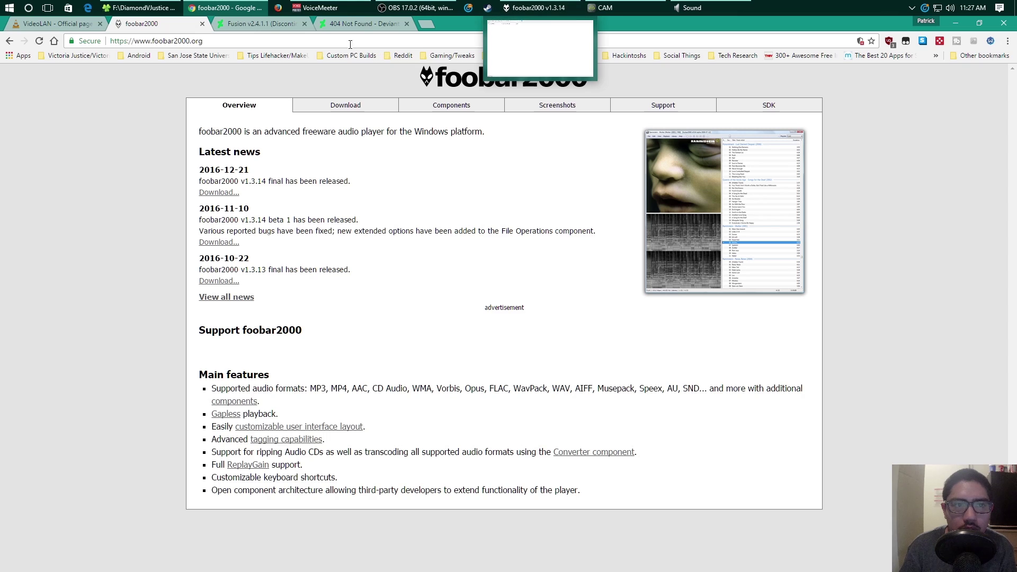
{"action": "left_click", "coordinate": [258, 25]}
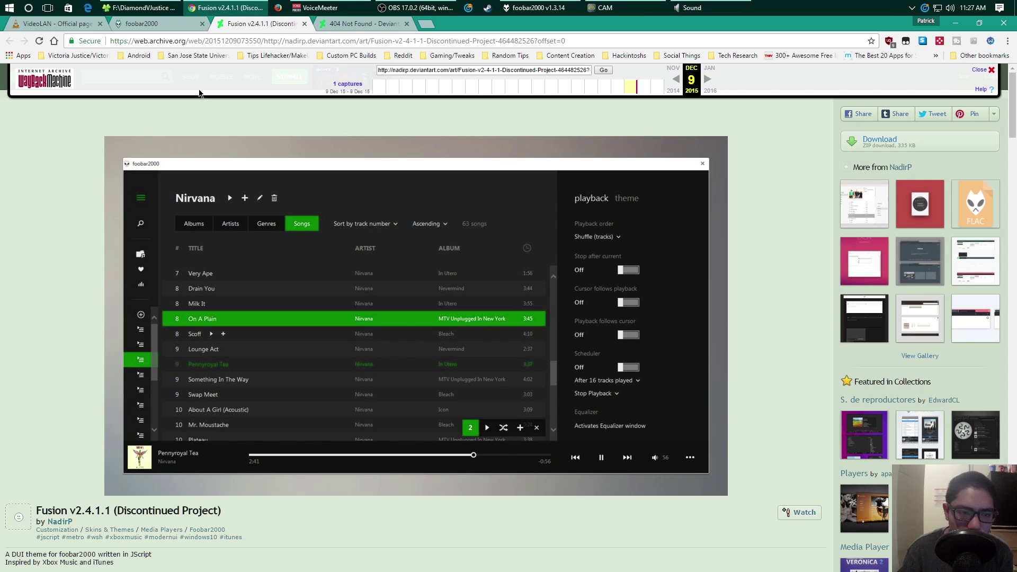
- Highlight the required components (WSH Panel Mod, UI Hacks) and bring up the downloaded Fusion folder
{"action": "scroll", "coordinate": [106, 165], "scroll_direction": "down", "scroll_amount": 2}
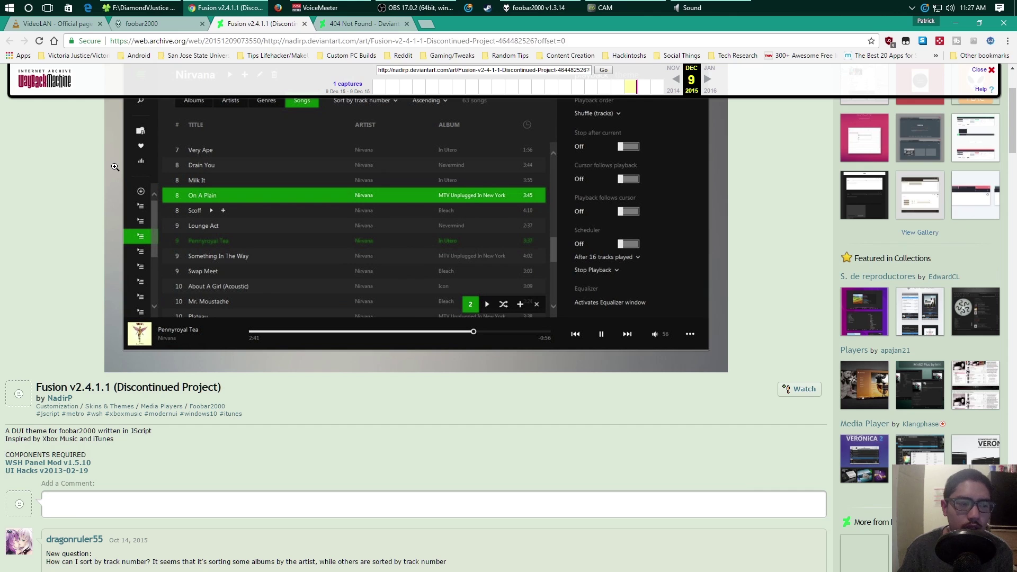
{"action": "left_click", "coordinate": [153, 24]}
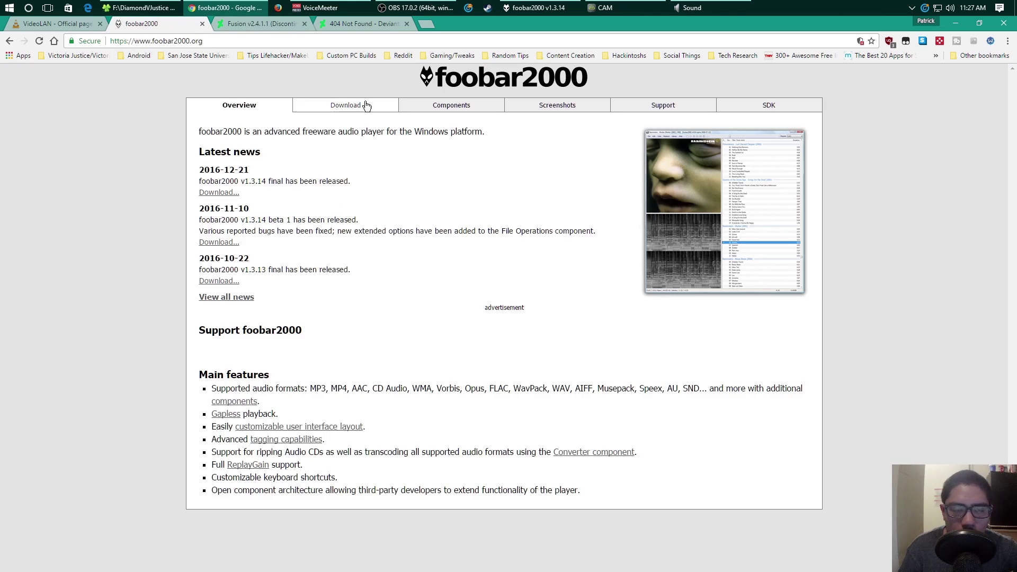
{"action": "left_click", "coordinate": [272, 27]}
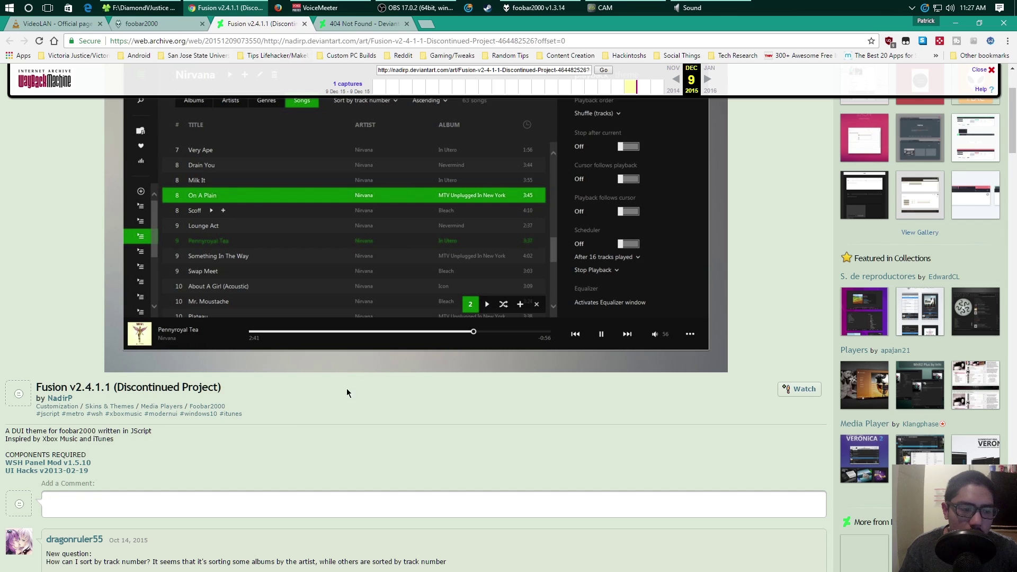
{"action": "left_click_drag", "start_coordinate": [105, 472], "coordinate": [5, 454]}
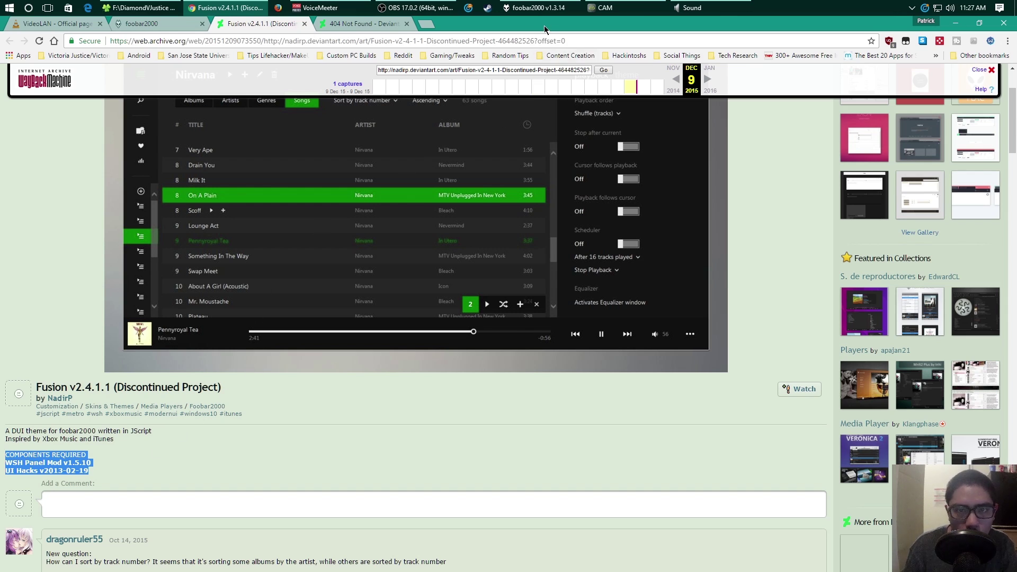
{"action": "left_click", "coordinate": [178, 7]}
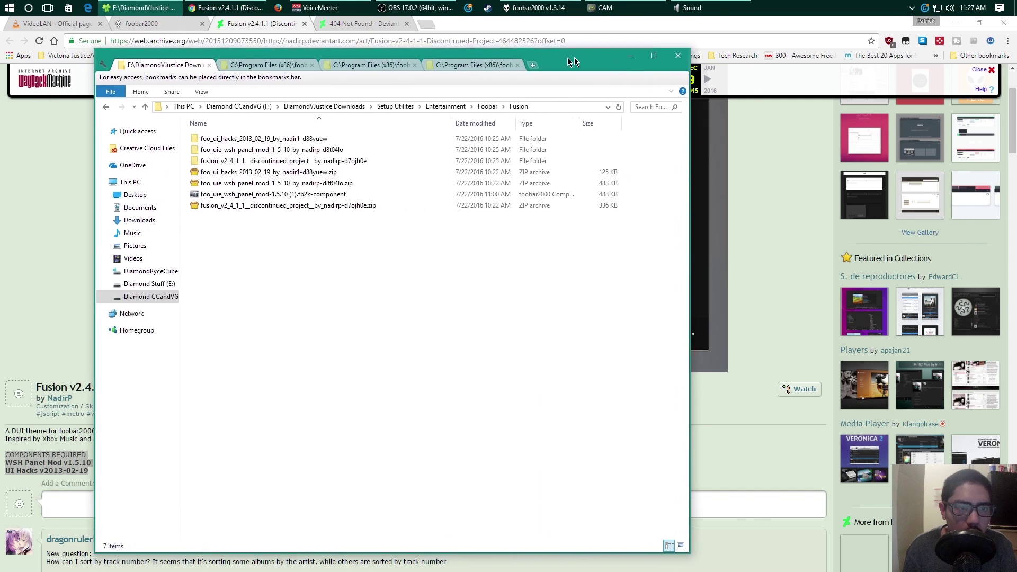
{"action": "left_click_drag", "start_coordinate": [569, 59], "coordinate": [637, 47]}
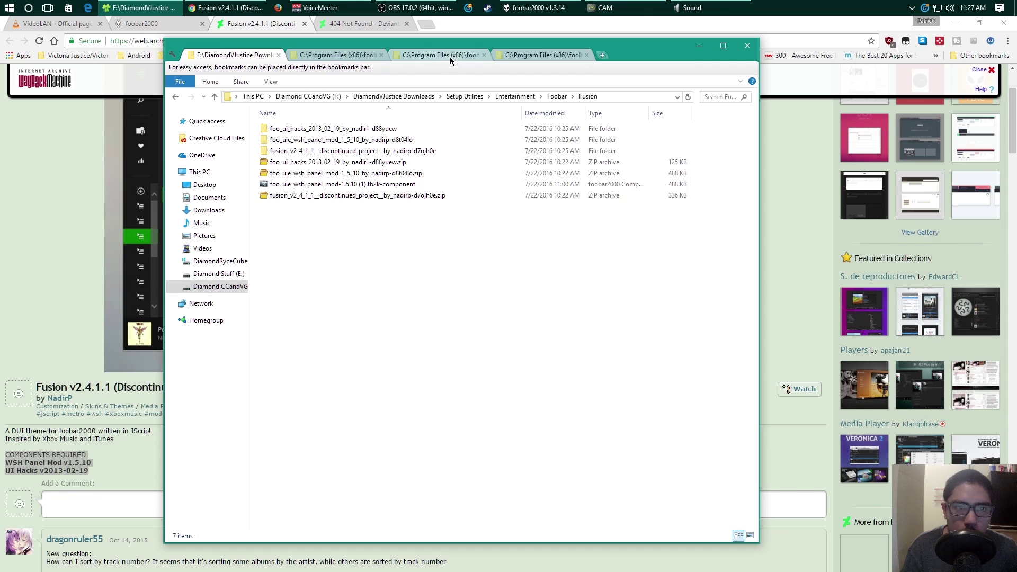
- Copy all foo_uie_wsh_panel_mod files into foobar2000's components folder
{"action": "left_click", "coordinate": [339, 56]}
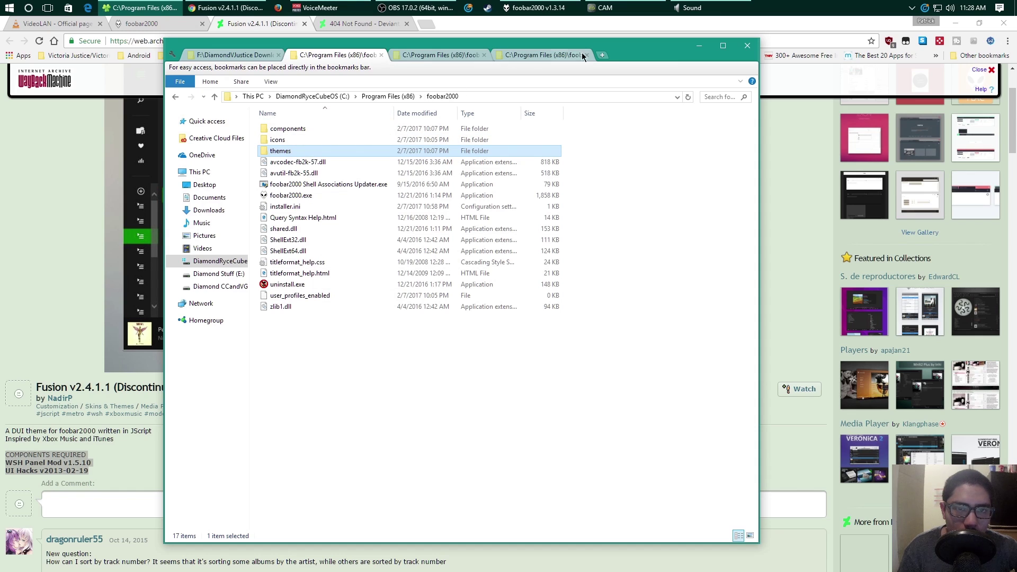
{"action": "double_click", "coordinate": [290, 131]}
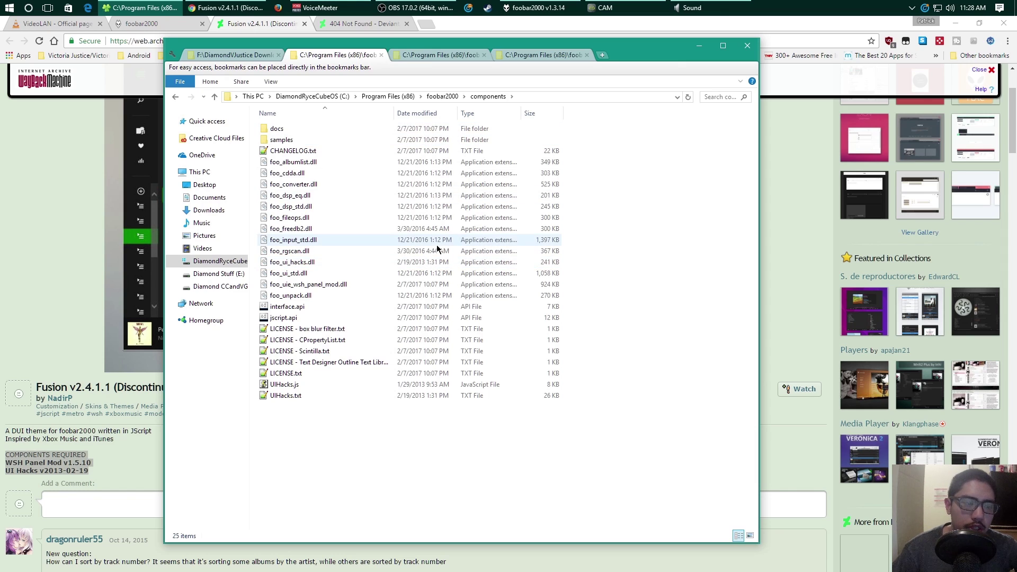
{"action": "left_click", "coordinate": [253, 60]}
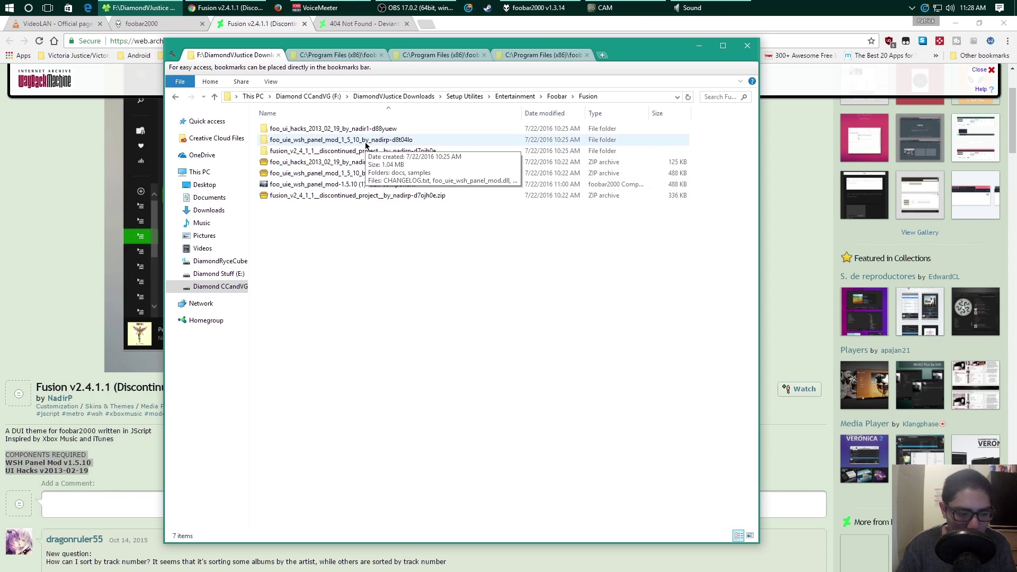
{"action": "double_click", "coordinate": [307, 142]}
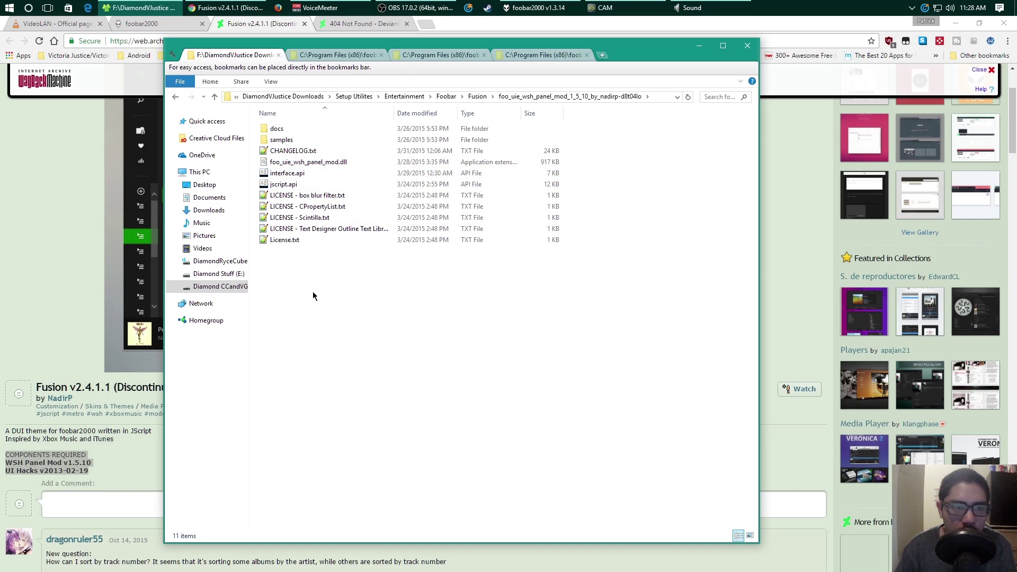
{"action": "left_click_drag", "start_coordinate": [326, 258], "coordinate": [273, 123]}
{"action": "left_click_drag", "start_coordinate": [329, 159], "coordinate": [385, 219]}
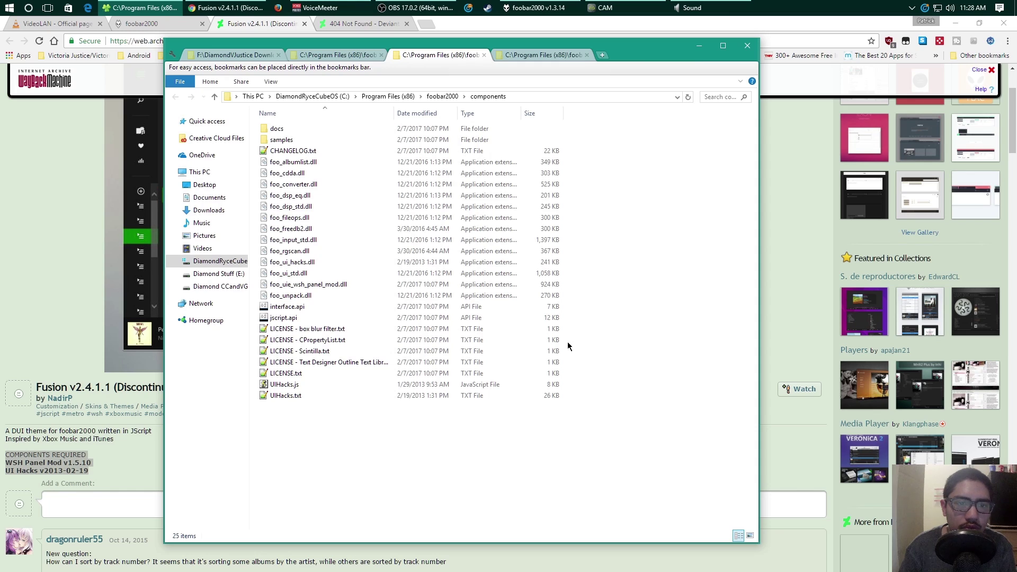
{"action": "left_click", "coordinate": [233, 55]}
- Check the foo_ui_hacks files against the components folder, then return to the Fusion folder
{"action": "key", "text": "BackSpace"}
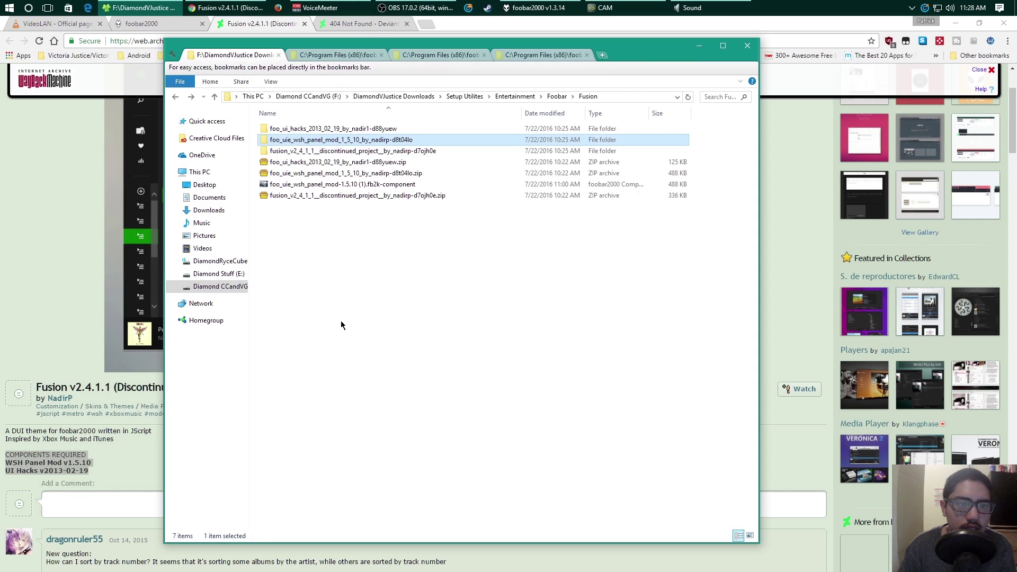
{"action": "double_click", "coordinate": [306, 129]}
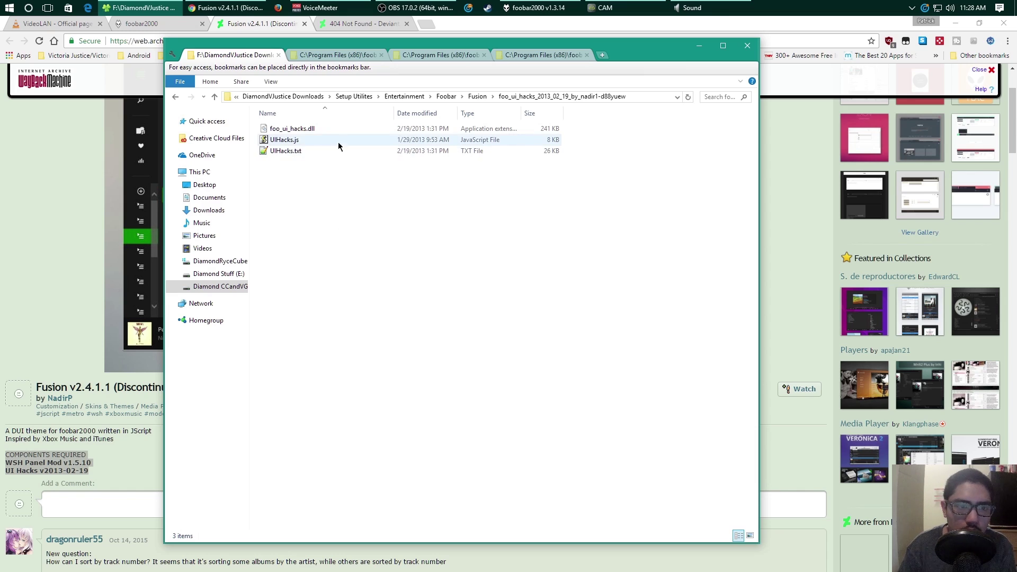
{"action": "left_click_drag", "start_coordinate": [579, 139], "coordinate": [488, 130]}
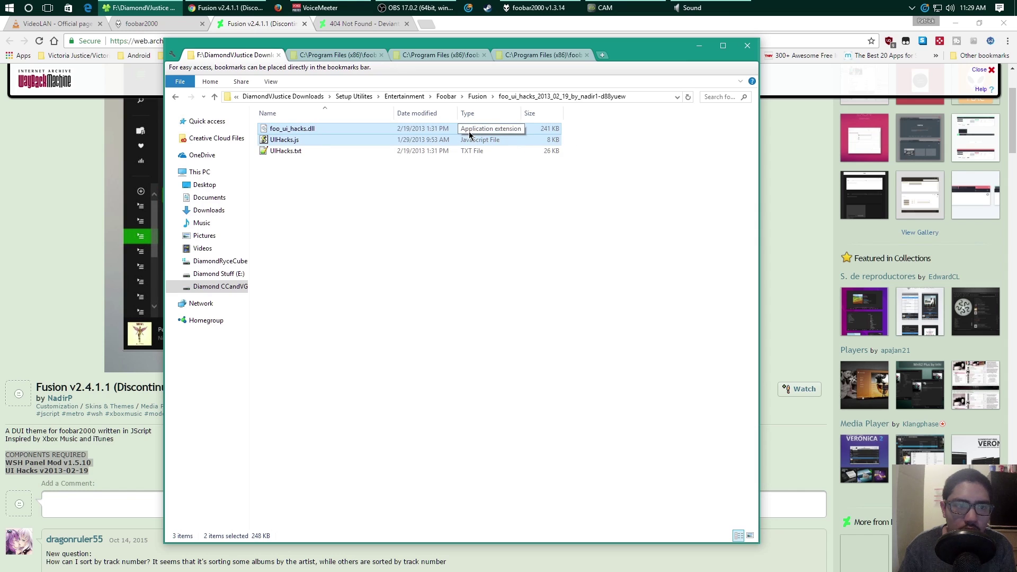
{"action": "left_click", "coordinate": [451, 222]}
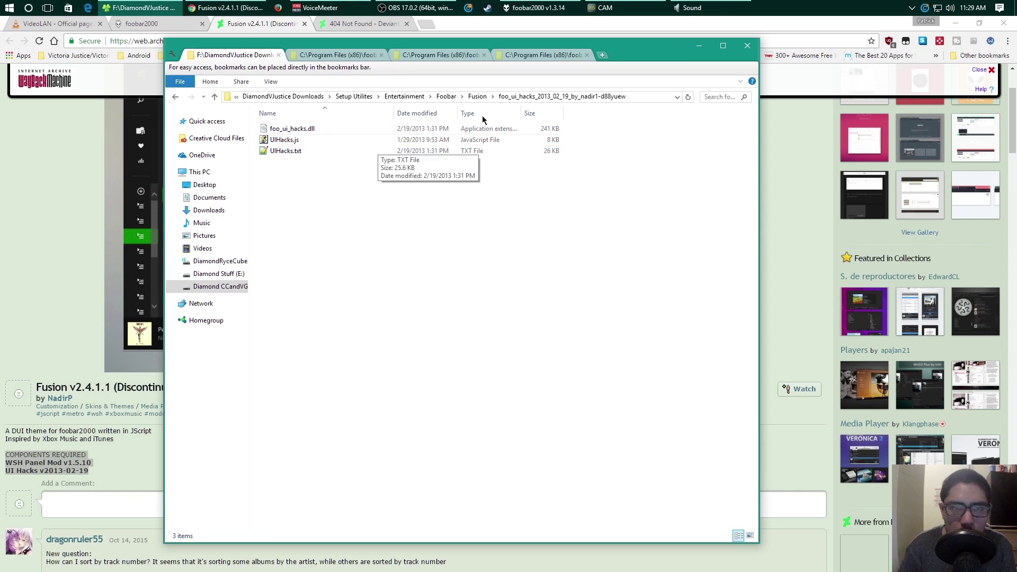
{"action": "left_click", "coordinate": [463, 54]}
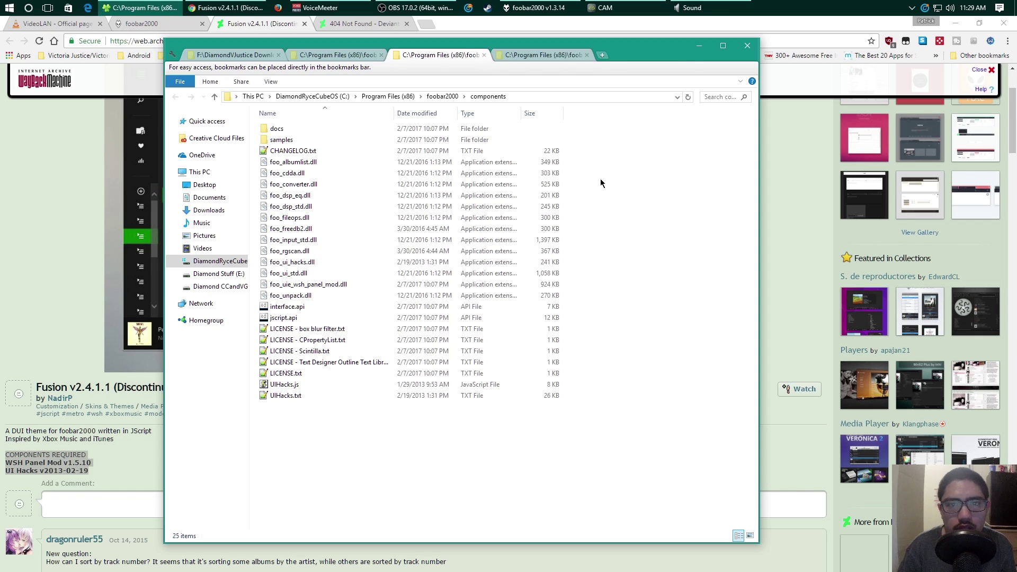
{"action": "left_click", "coordinate": [235, 55]}
{"action": "key", "text": "BackSpace"}
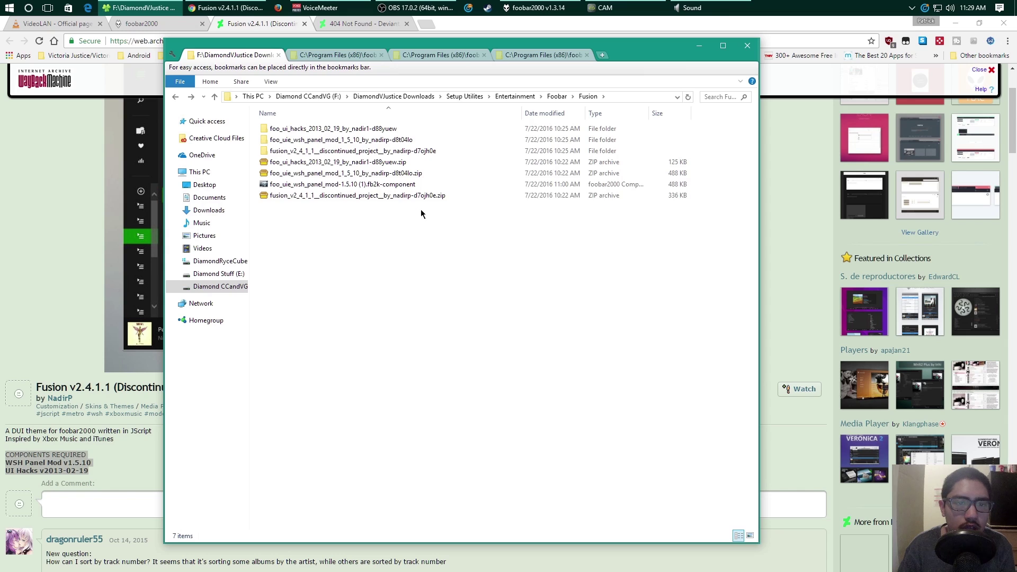
- Put the Fusion folder and fusion_v2411_beta.fth into foobar2000\themes and refresh its listing
{"action": "left_click", "coordinate": [341, 153]}
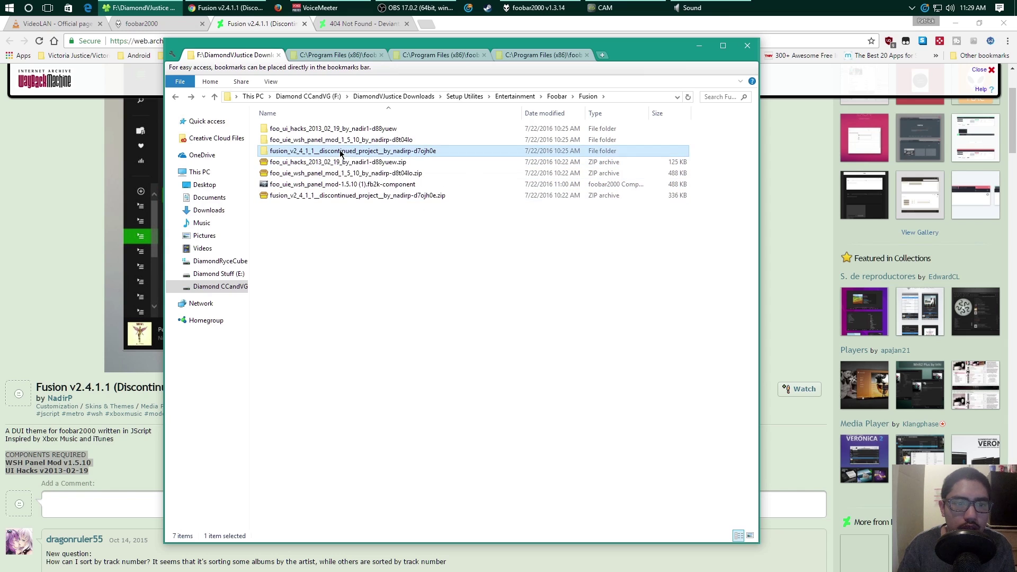
{"action": "double_click", "coordinate": [341, 152]}
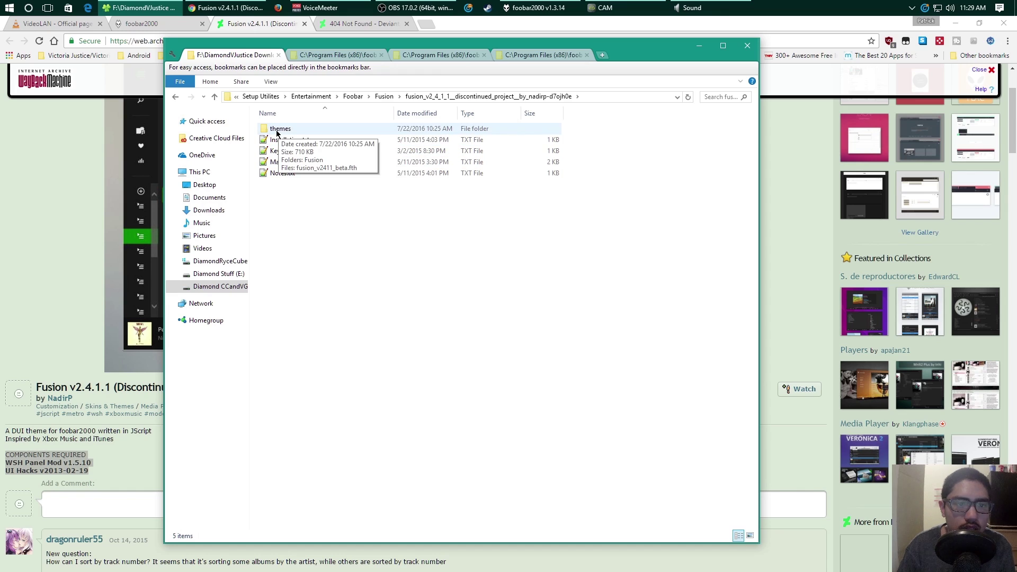
{"action": "double_click", "coordinate": [277, 130]}
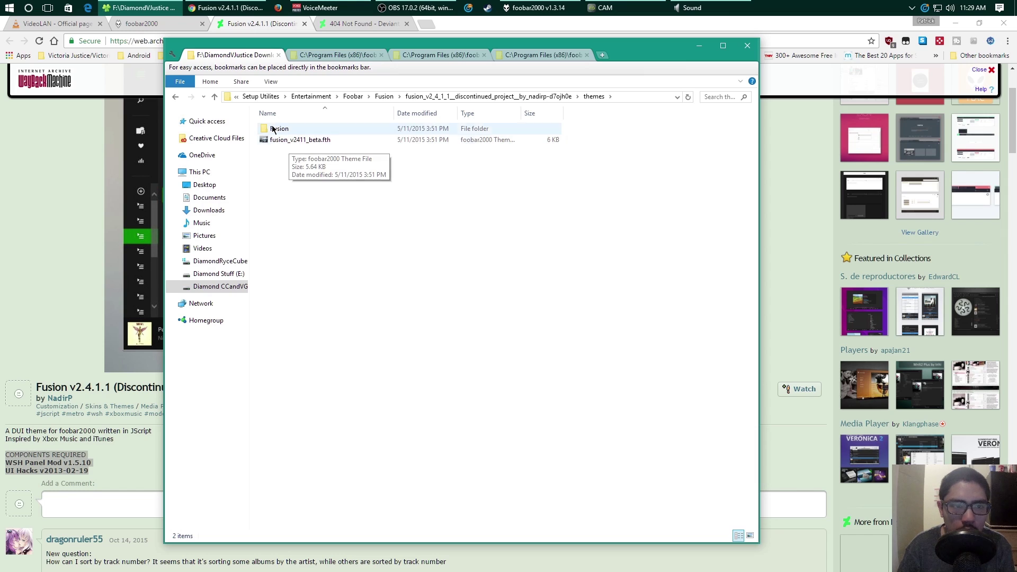
{"action": "left_click_drag", "start_coordinate": [300, 154], "coordinate": [280, 119]}
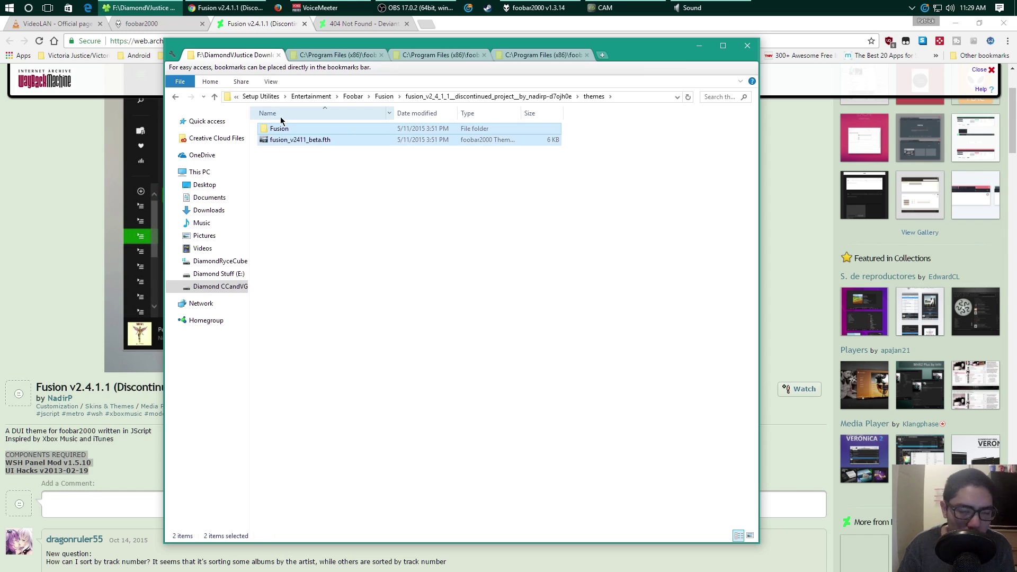
{"action": "left_click", "coordinate": [519, 55]}
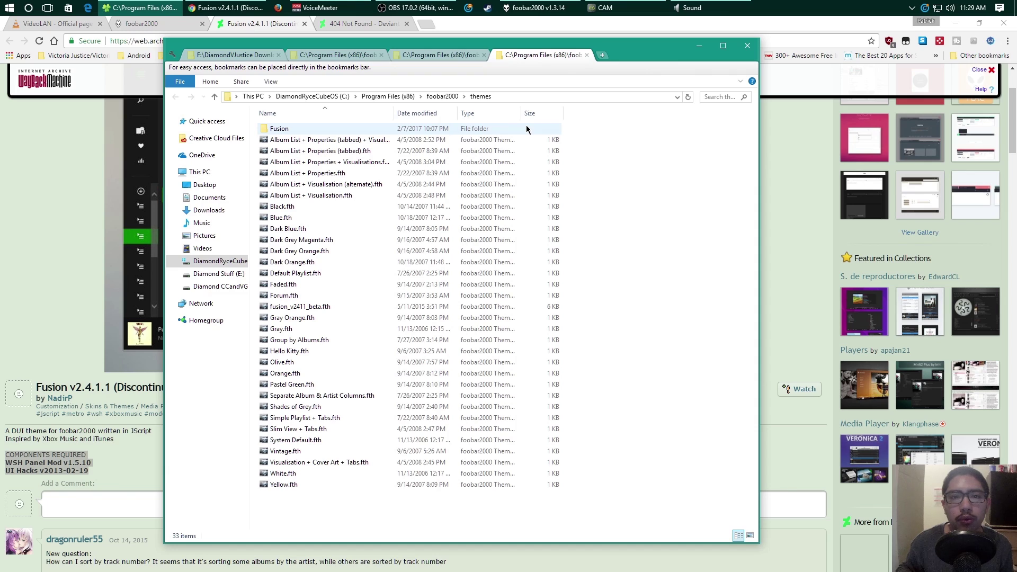
{"action": "left_click", "coordinate": [450, 98]}
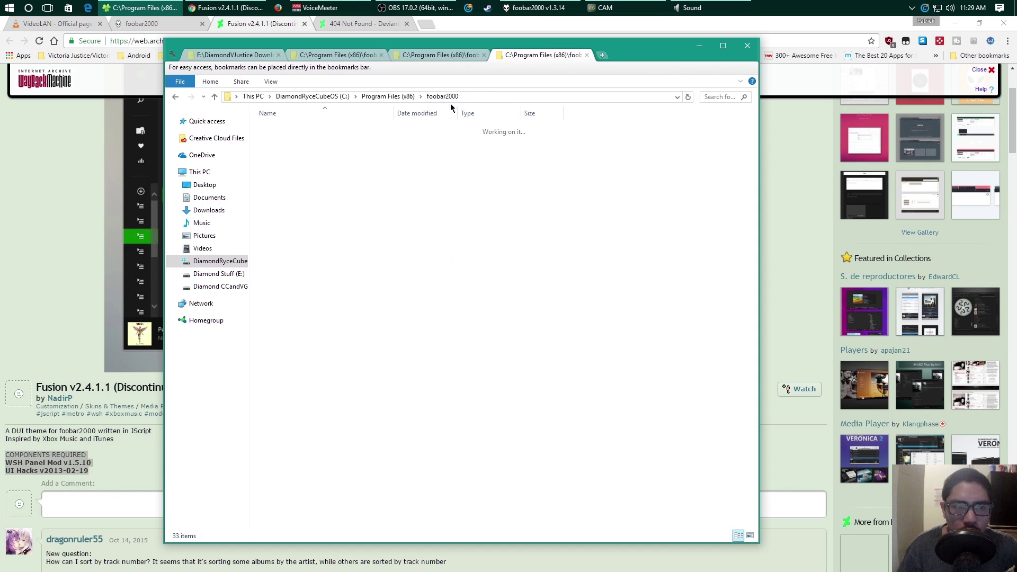
{"action": "double_click", "coordinate": [279, 151]}
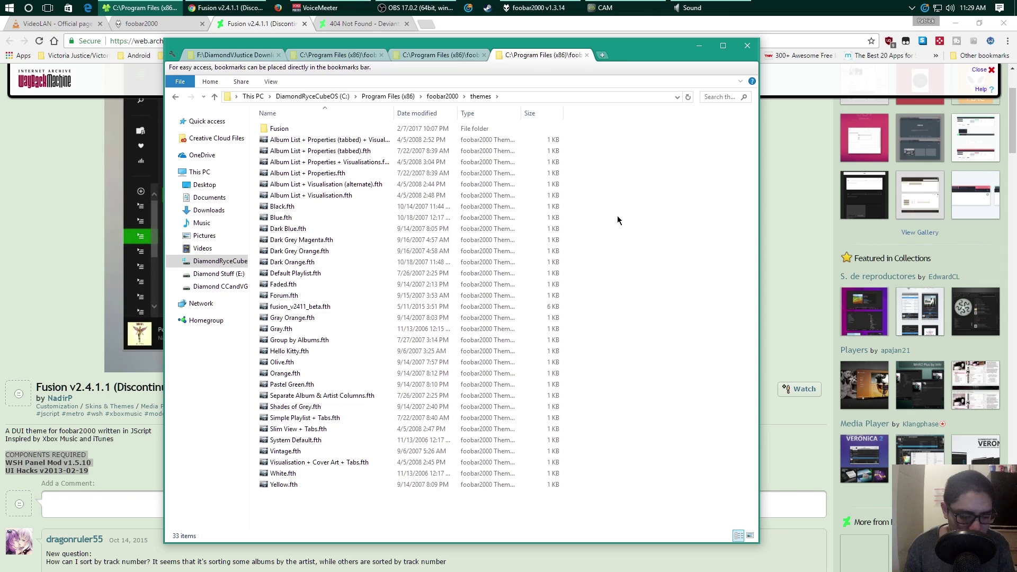
- Bring foobar2000 forward as a smaller window and open its File menu
{"action": "left_click", "coordinate": [542, 8]}
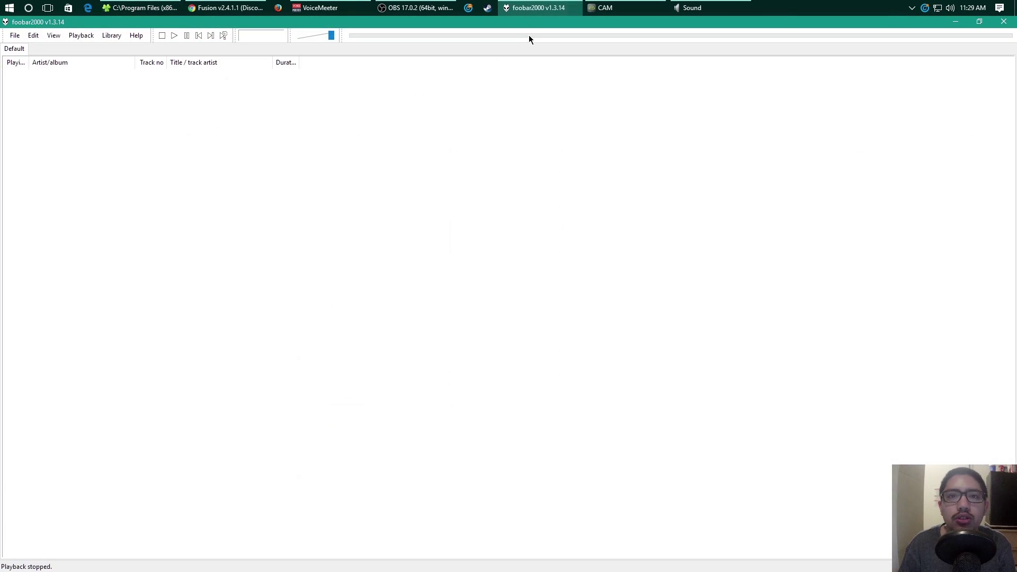
{"action": "left_click_drag", "start_coordinate": [297, 27], "coordinate": [412, 49]}
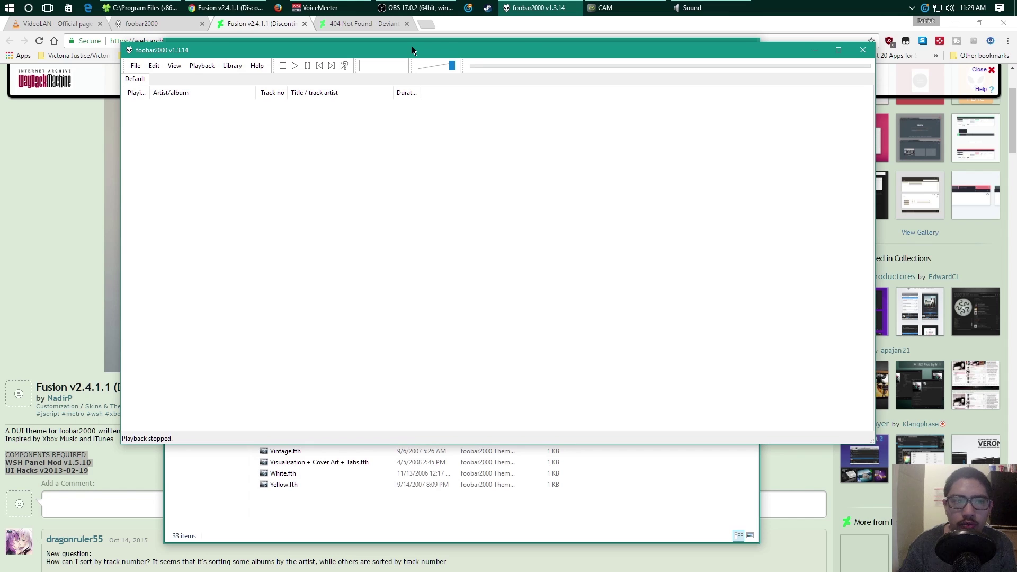
{"action": "left_click", "coordinate": [208, 66]}
{"action": "mouse_move", "coordinate": [228, 63]}
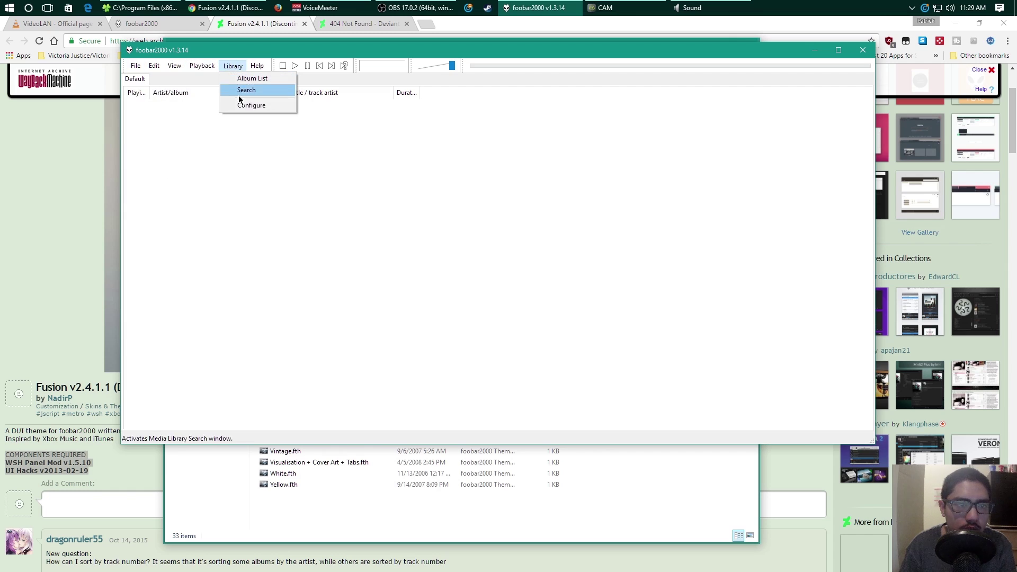
- Uncheck Safe mode under Preferences > Tools > WSH Panel Mod, apply, and confirm the restart
{"action": "mouse_move", "coordinate": [136, 66]}
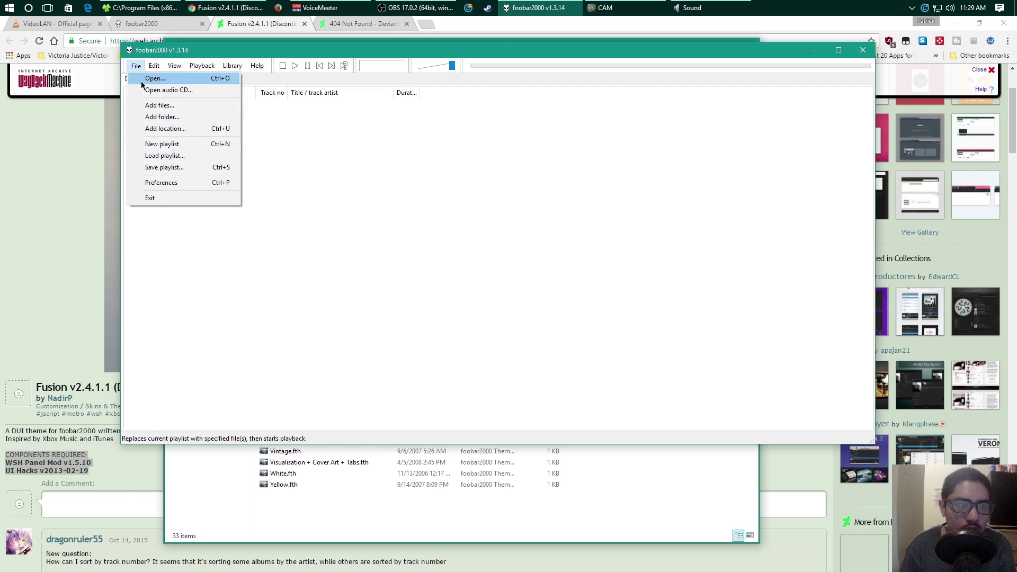
{"action": "left_click", "coordinate": [163, 183]}
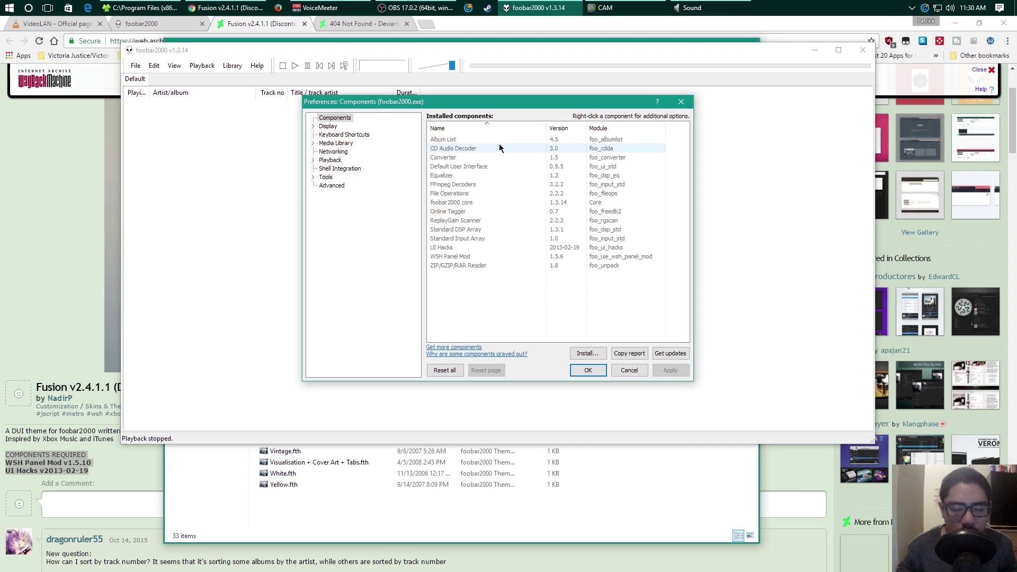
{"action": "left_click_drag", "start_coordinate": [491, 107], "coordinate": [438, 93]}
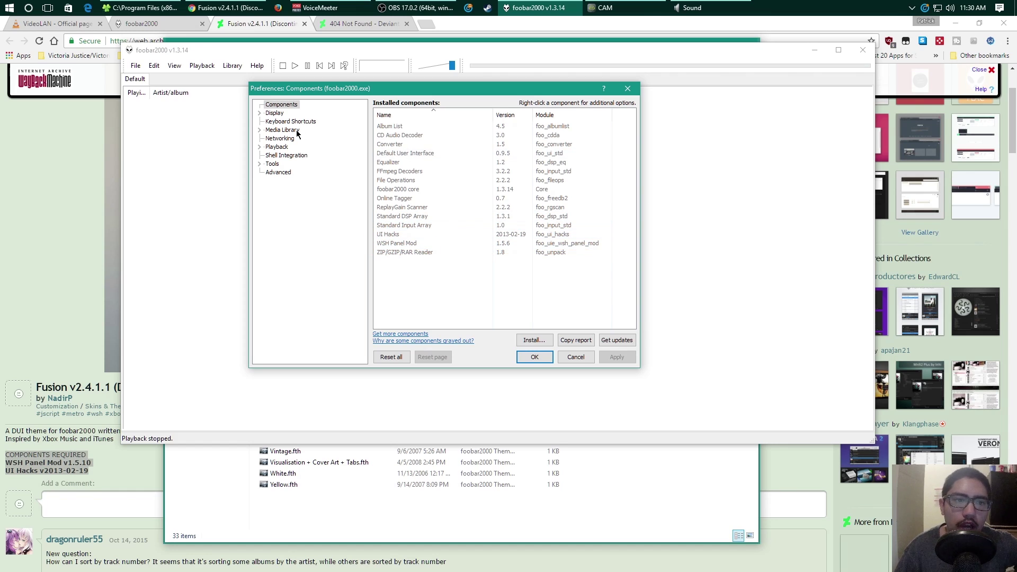
{"action": "left_click", "coordinate": [260, 164]}
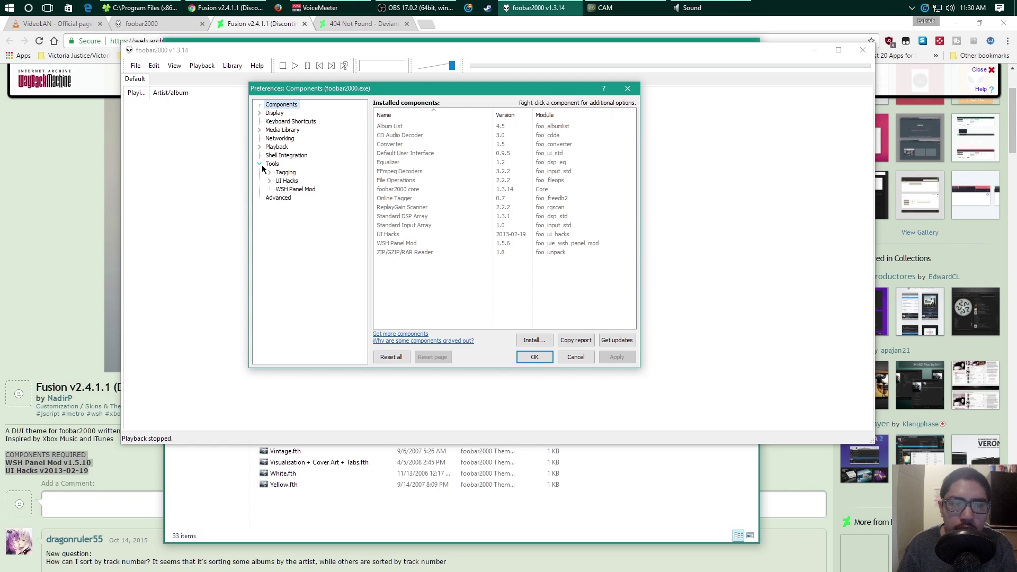
{"action": "left_click", "coordinate": [293, 191]}
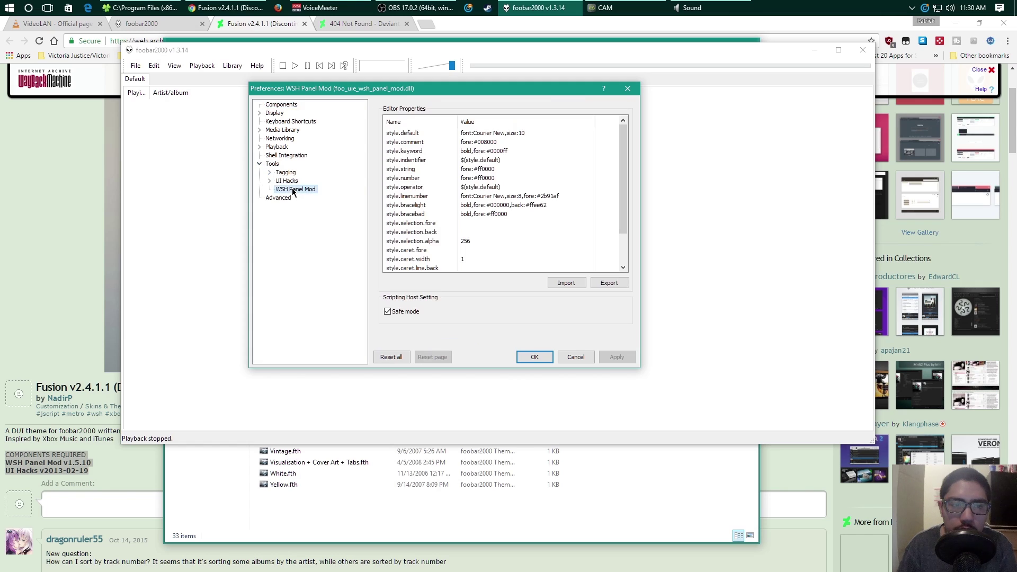
{"action": "left_click", "coordinate": [404, 314]}
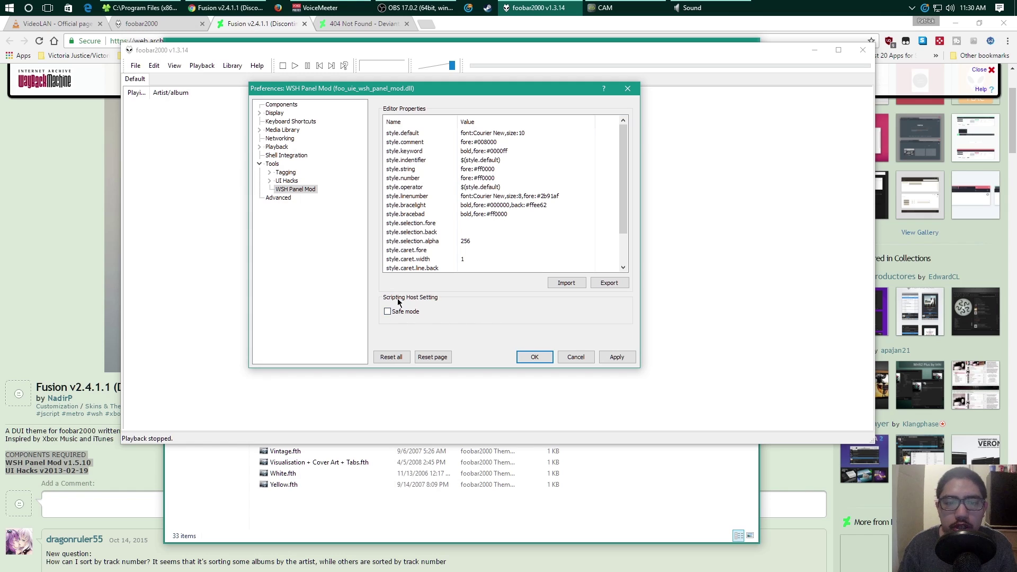
{"action": "left_click", "coordinate": [614, 357]}
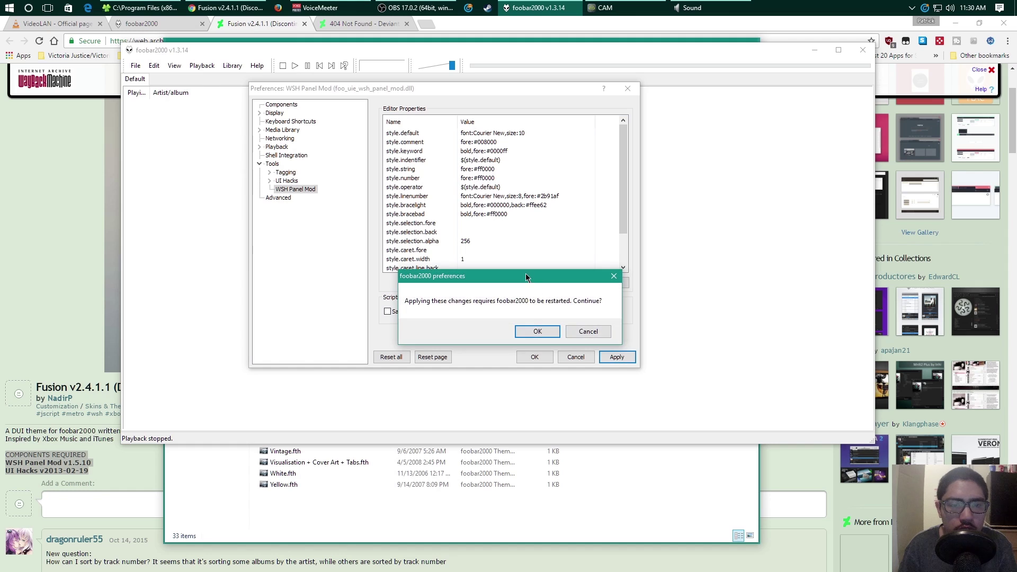
{"action": "left_click", "coordinate": [533, 333]}
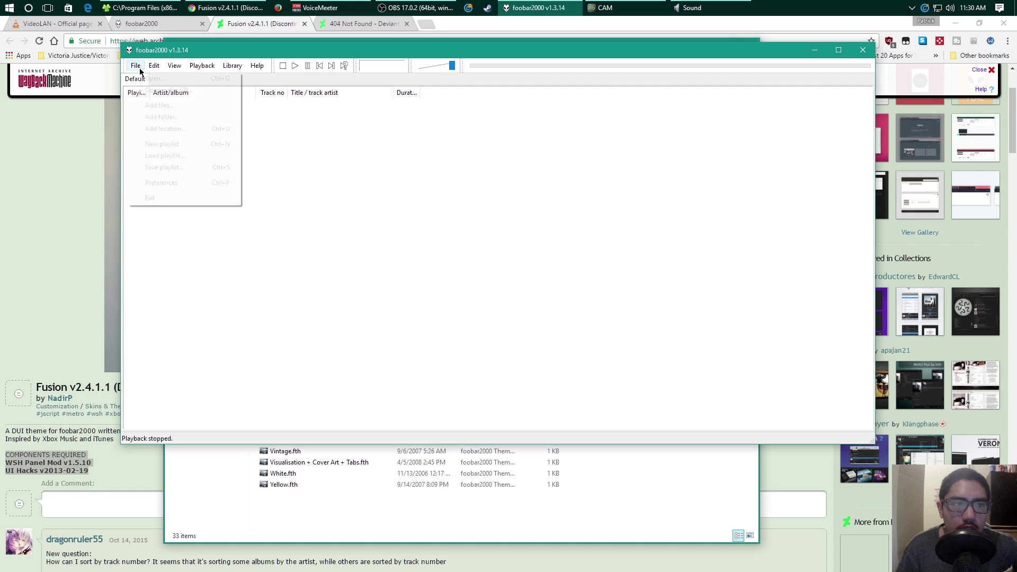
- Open Preferences at Display > Default User Interface and start a theme import
{"action": "left_click", "coordinate": [140, 70]}
{"action": "left_click", "coordinate": [169, 183]}
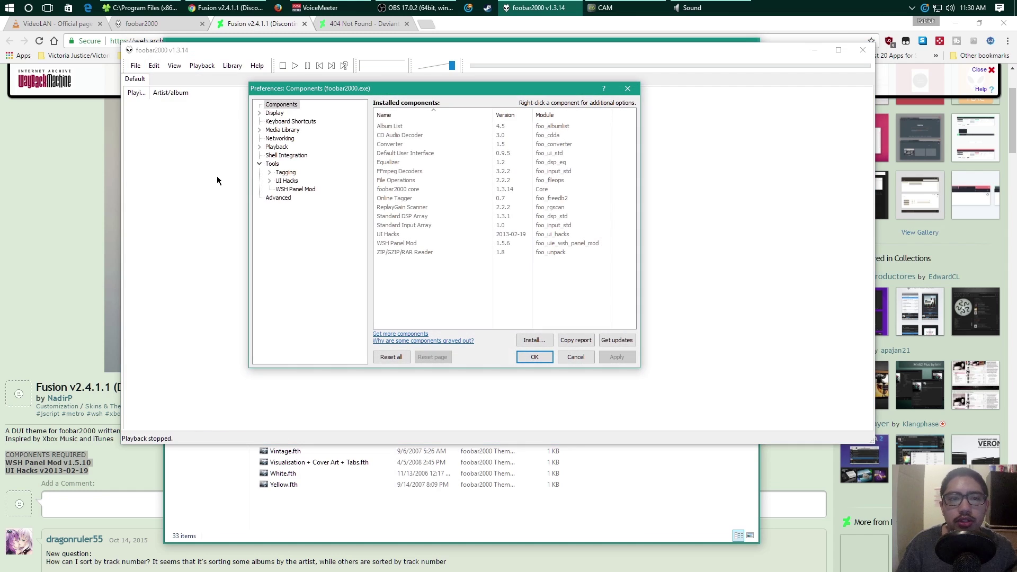
{"action": "left_click", "coordinate": [268, 113]}
{"action": "left_click", "coordinate": [259, 112]}
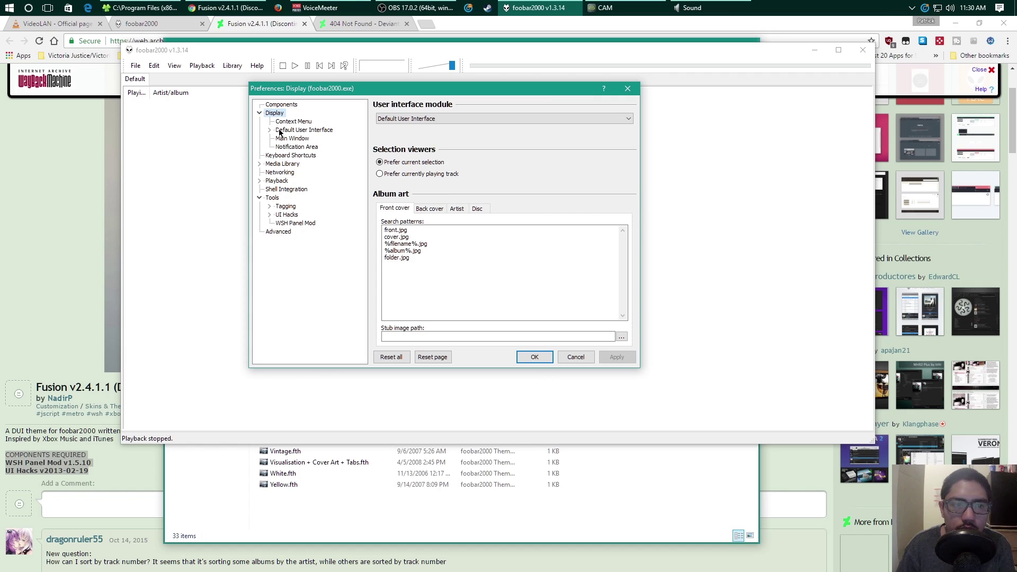
{"action": "left_click", "coordinate": [297, 130]}
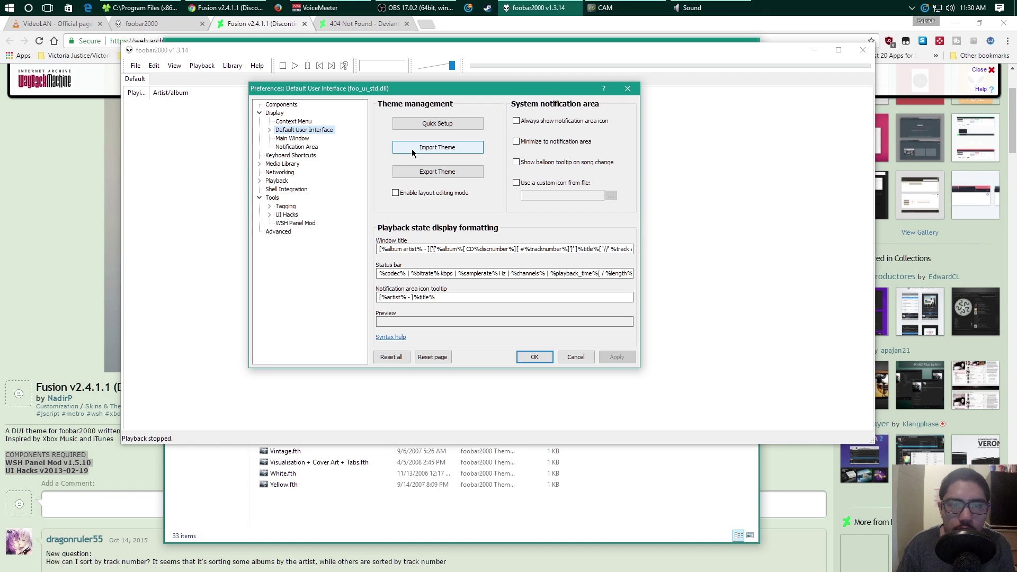
{"action": "left_click", "coordinate": [448, 147]}
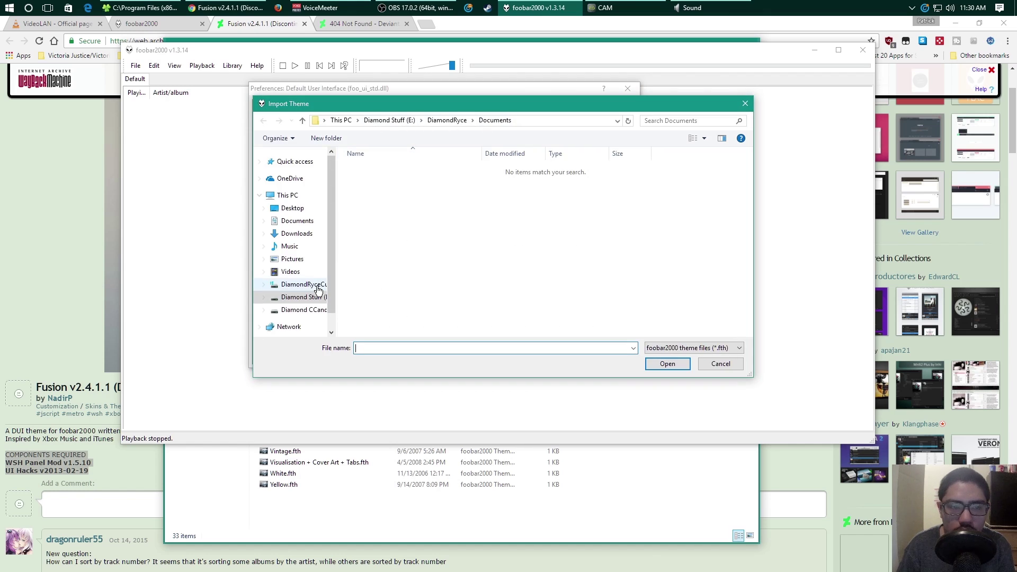
- Load fusion_v2411_beta.fth from C:\Program Files (x86)\foobar2000\themes
{"action": "left_click", "coordinate": [313, 284]}
{"action": "double_click", "coordinate": [400, 231]}
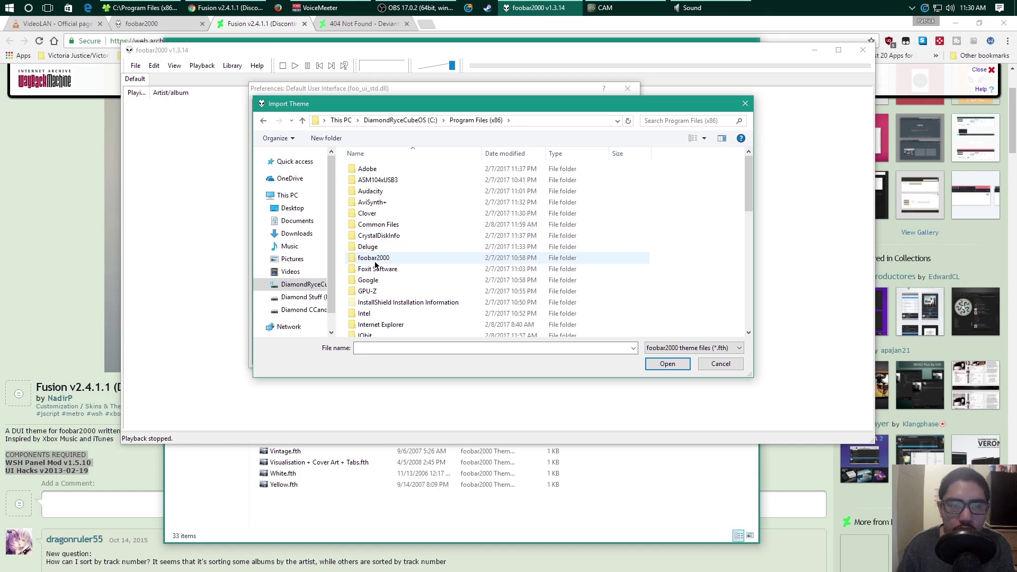
{"action": "scroll", "coordinate": [374, 262], "scroll_direction": "down", "scroll_amount": 2}
{"action": "double_click", "coordinate": [379, 185]}
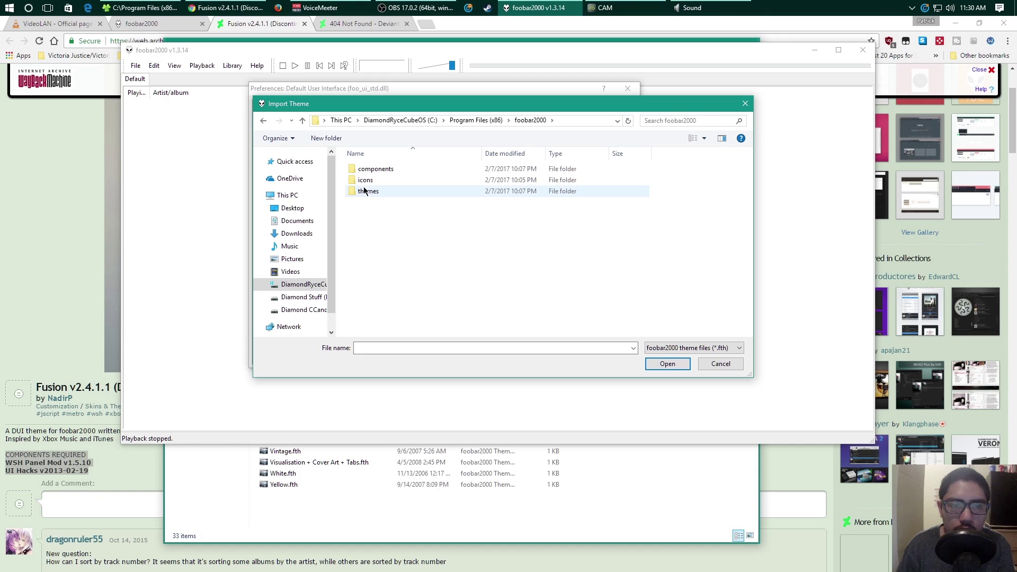
{"action": "double_click", "coordinate": [366, 190]}
{"action": "scroll", "coordinate": [688, 194], "scroll_direction": "down", "scroll_amount": 4}
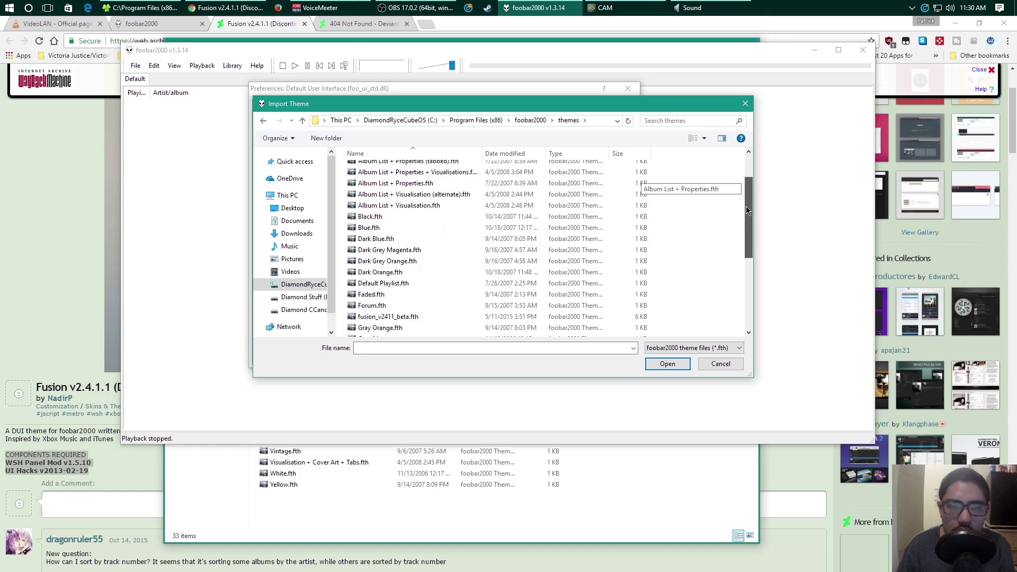
{"action": "left_click", "coordinate": [392, 207]}
{"action": "left_click", "coordinate": [668, 363]}
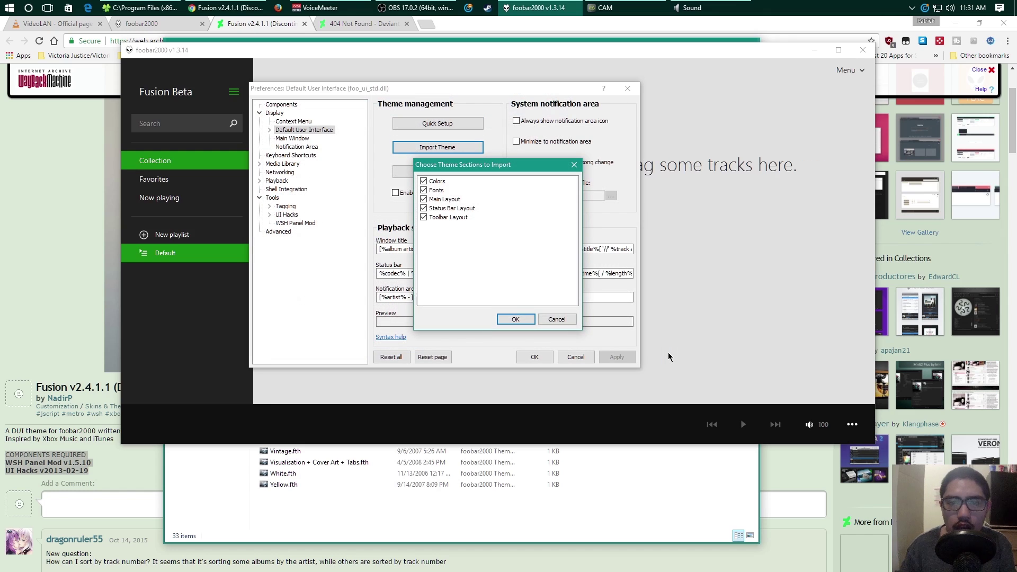
- Import all five theme sections, close Preferences, and maximize the foobar2000 window
{"action": "left_click", "coordinate": [517, 318]}
{"action": "left_click", "coordinate": [540, 363]}
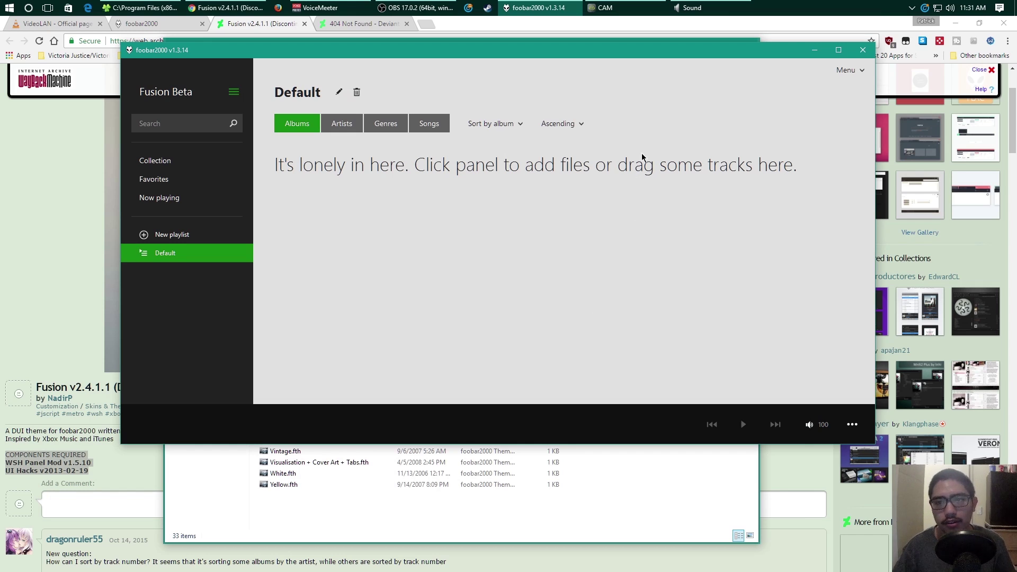
{"action": "left_click_drag", "start_coordinate": [587, 53], "coordinate": [588, 2]}
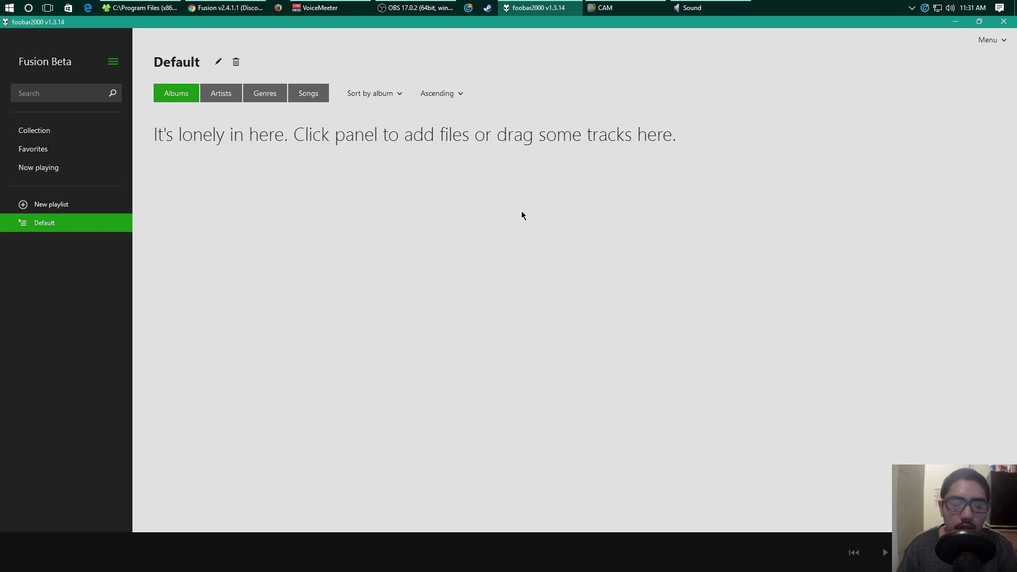
- Enable the right info panel via the Fusion menu's Settings > Panels
{"action": "left_click", "coordinate": [1004, 41]}
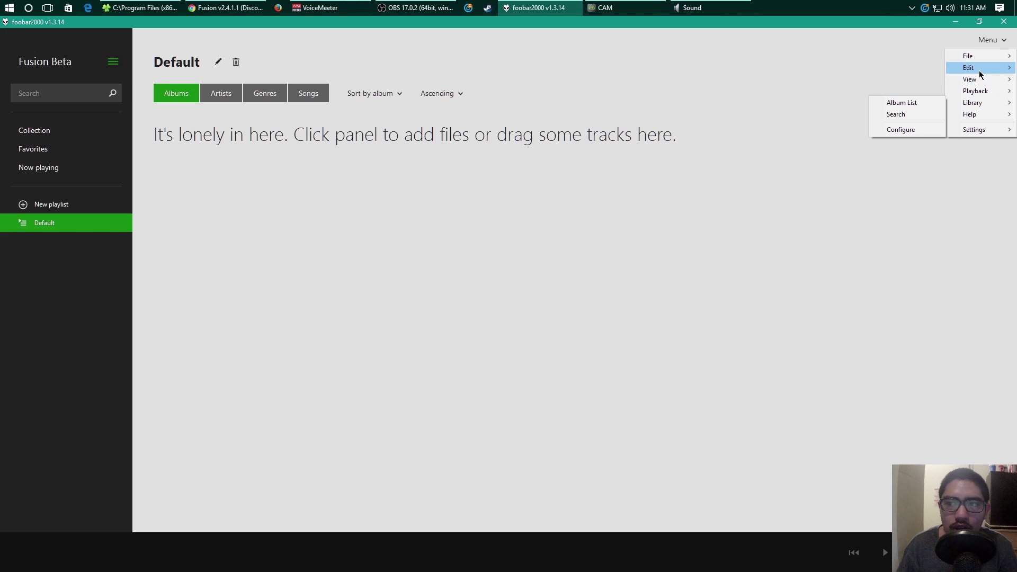
{"action": "left_click", "coordinate": [937, 50]}
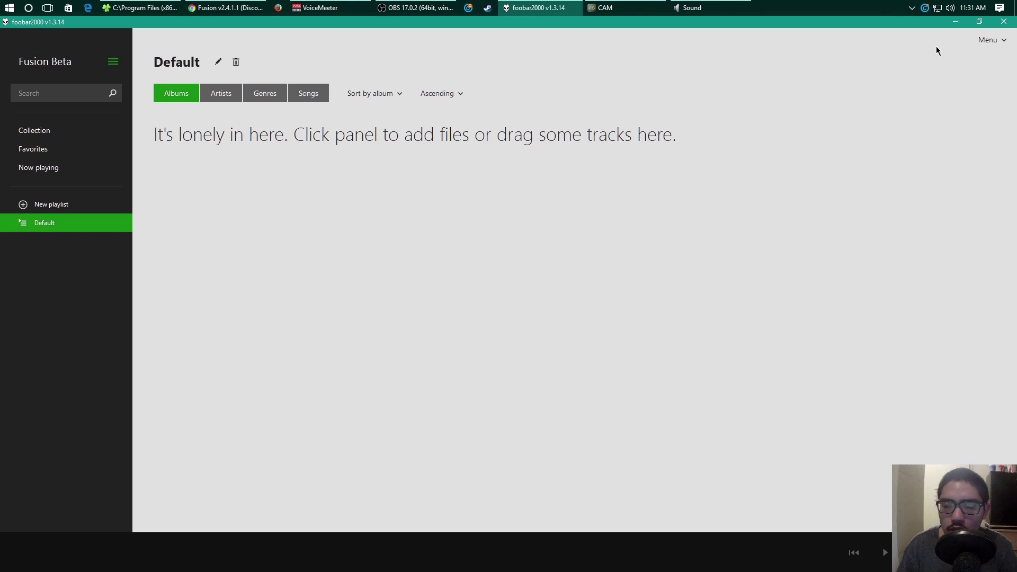
{"action": "left_click", "coordinate": [1002, 43]}
{"action": "mouse_move", "coordinate": [986, 114]}
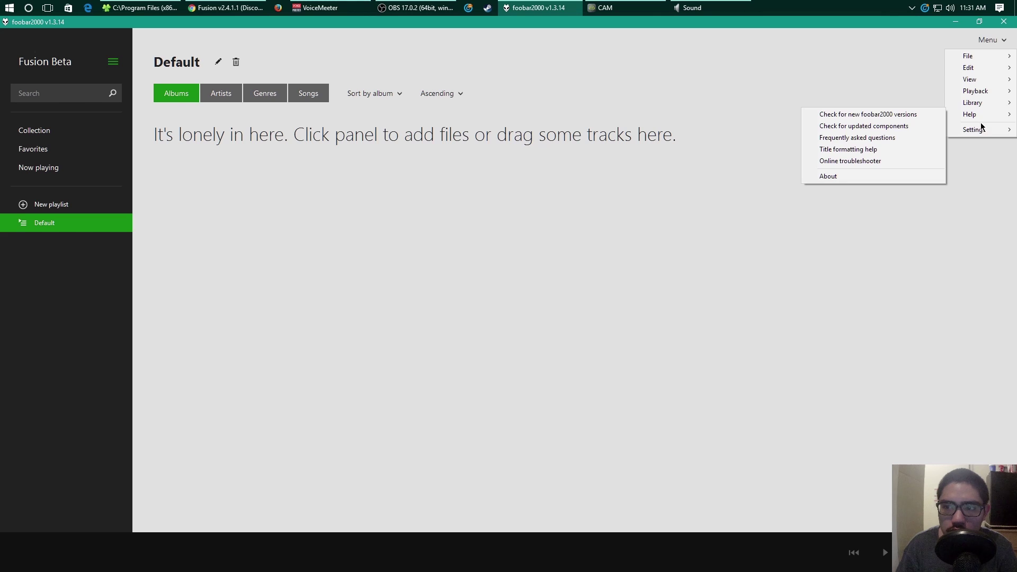
{"action": "mouse_move", "coordinate": [900, 142]}
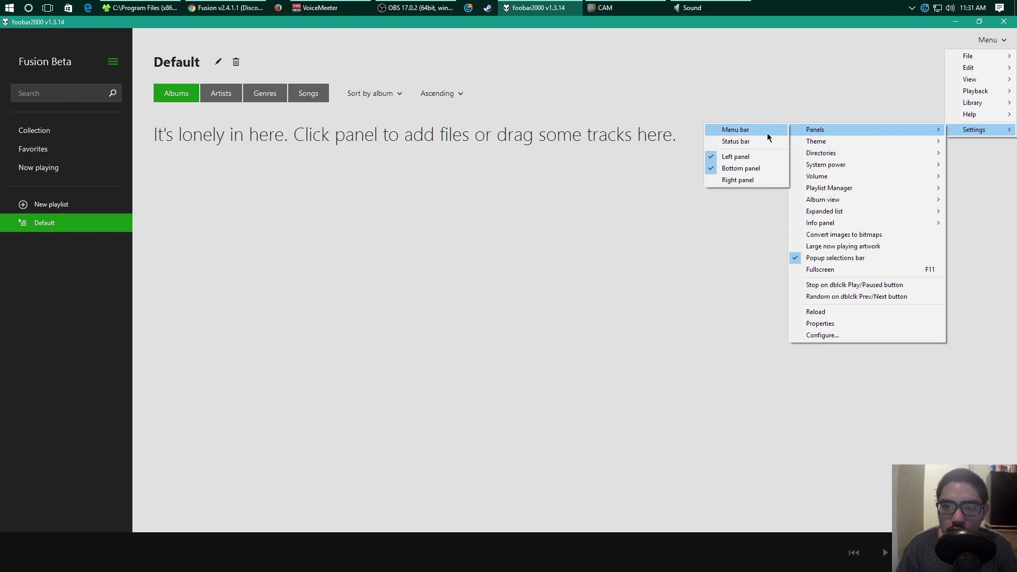
{"action": "left_click", "coordinate": [749, 181]}
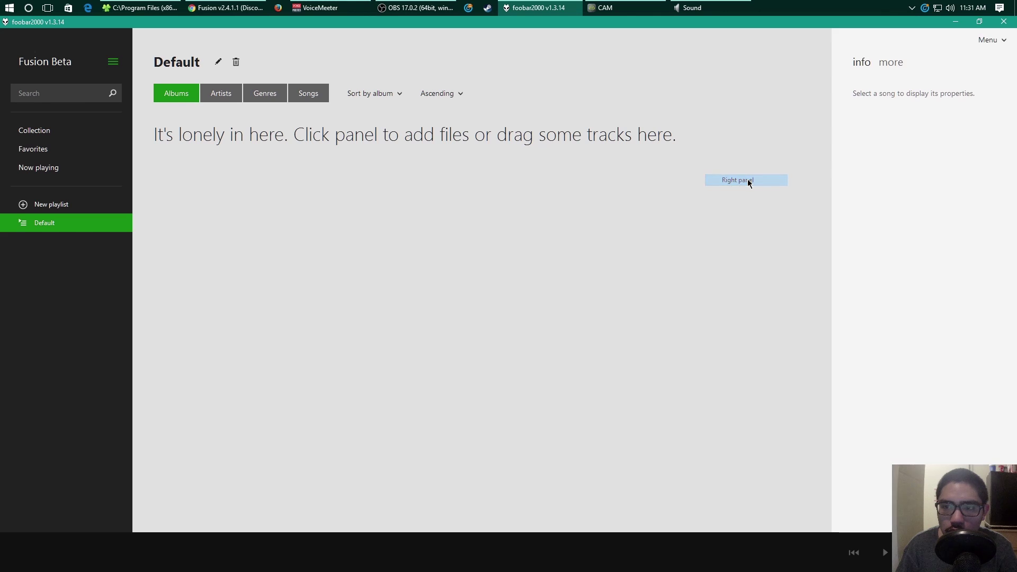
- Switch the Fusion interface from the light to the Dark theme
{"action": "left_click", "coordinate": [988, 40]}
{"action": "mouse_move", "coordinate": [988, 80]}
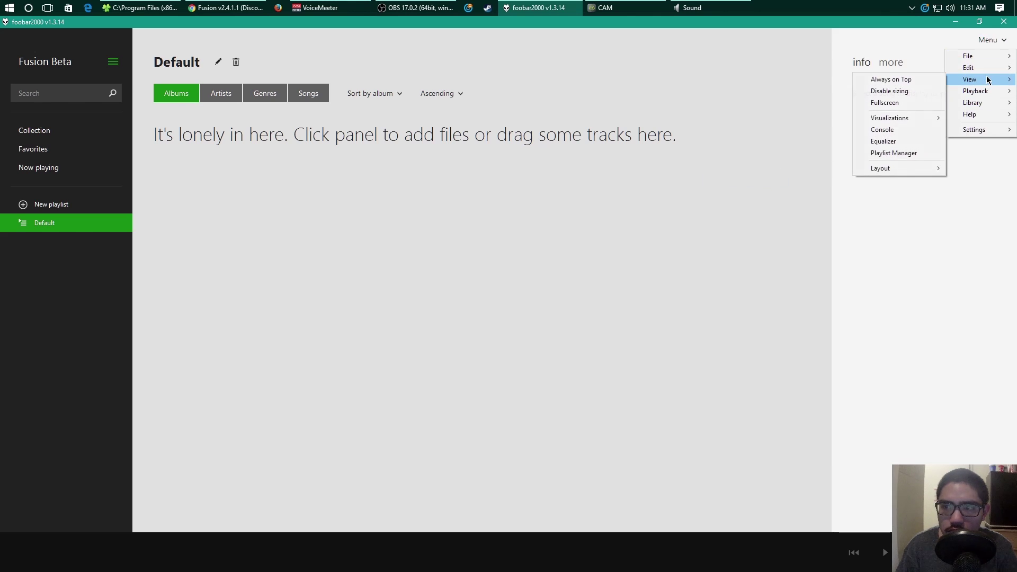
{"action": "mouse_move", "coordinate": [978, 130]}
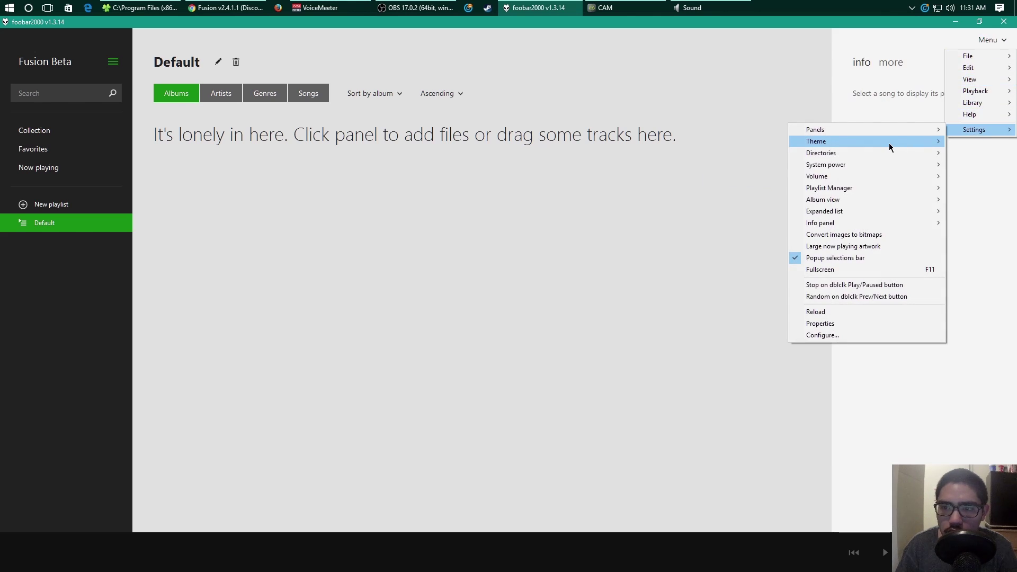
{"action": "mouse_move", "coordinate": [875, 144]}
{"action": "left_click", "coordinate": [954, 150]}
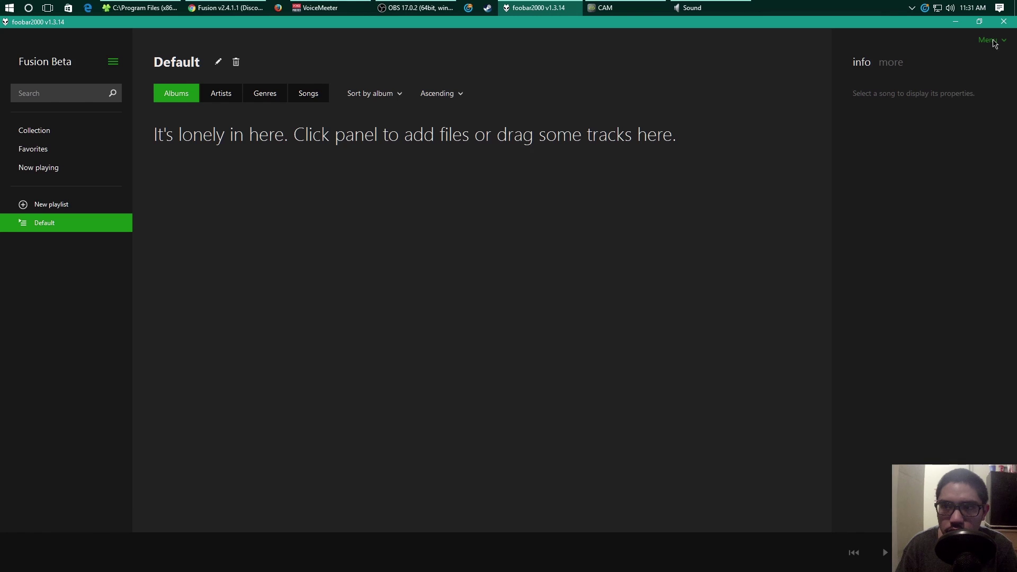
- Change the Fusion accent colour from green to Teal
{"action": "left_click", "coordinate": [994, 42]}
{"action": "mouse_move", "coordinate": [982, 127]}
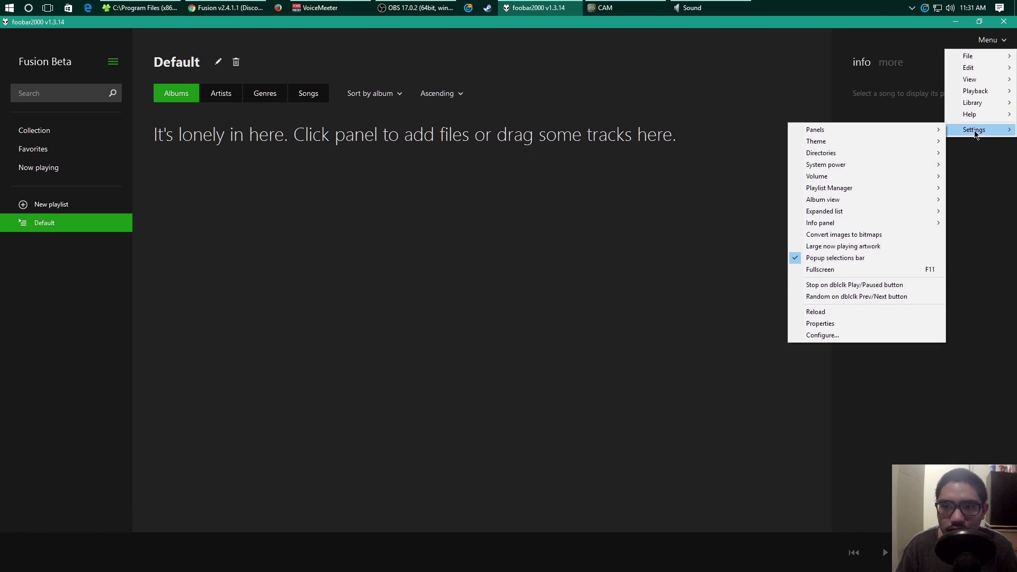
{"action": "mouse_move", "coordinate": [851, 146]}
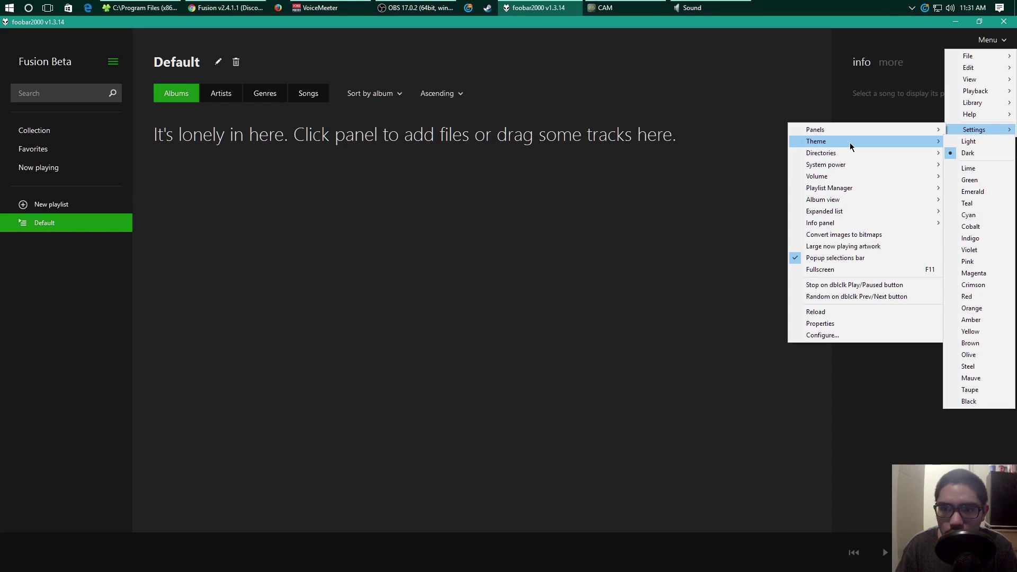
{"action": "left_click", "coordinate": [975, 204]}
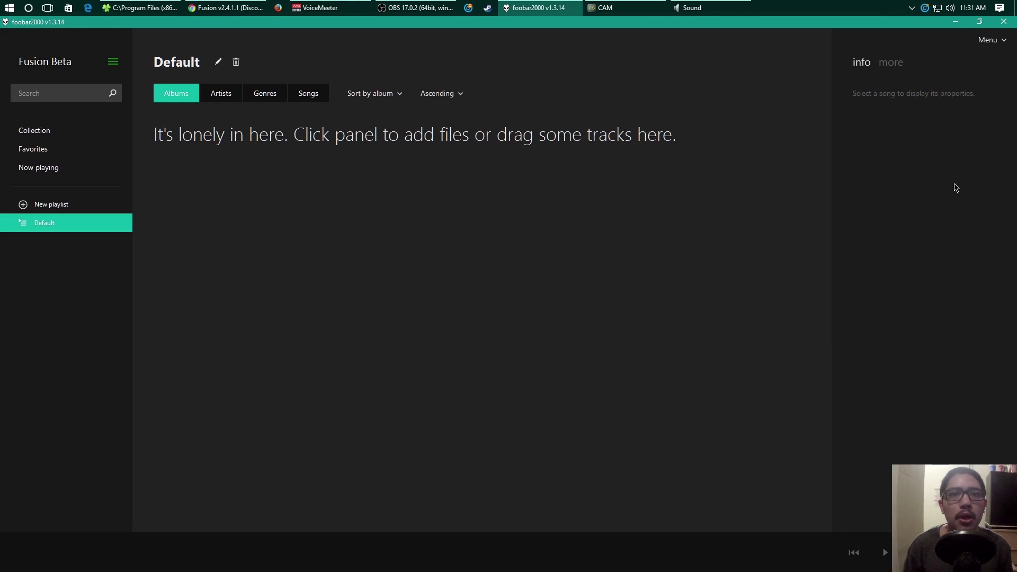